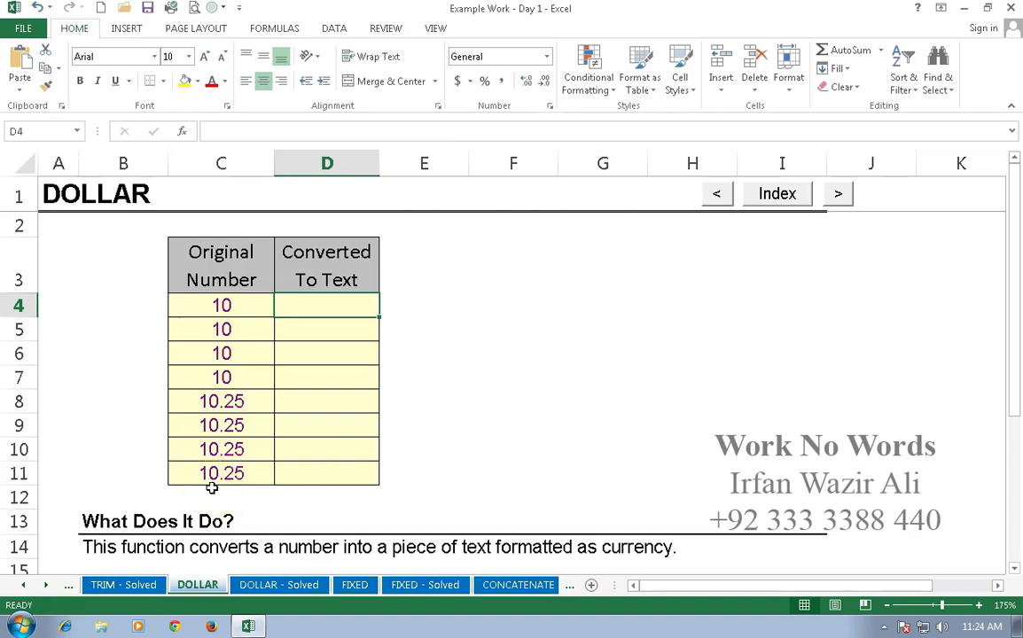
# Enter the formula =DOLLAR(C4) in cell D4 to convert the first number to currency text.
pyautogui.write('=')
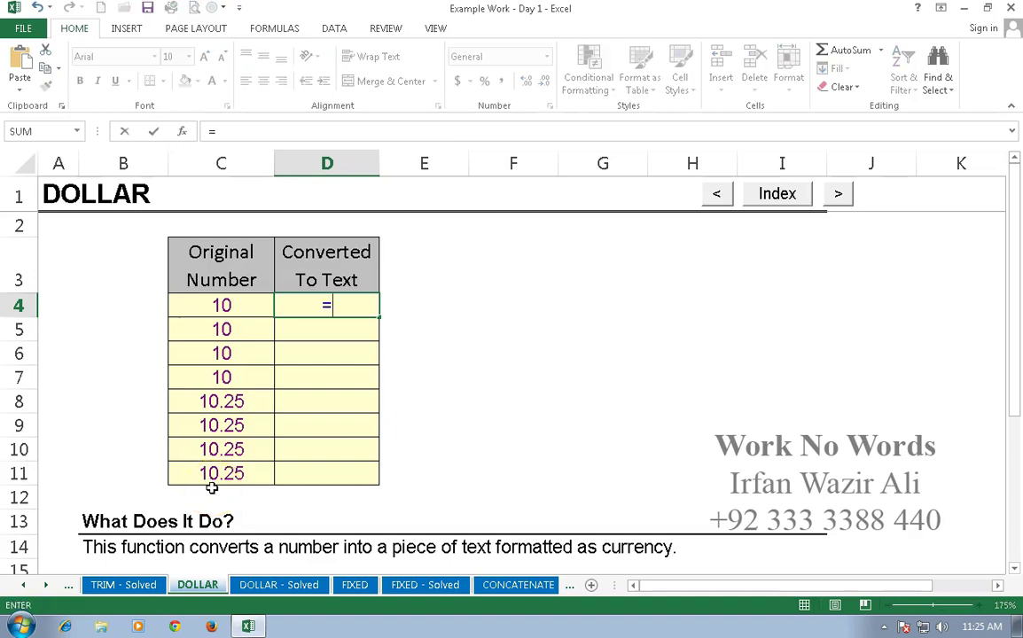
pyautogui.write('dollar(')
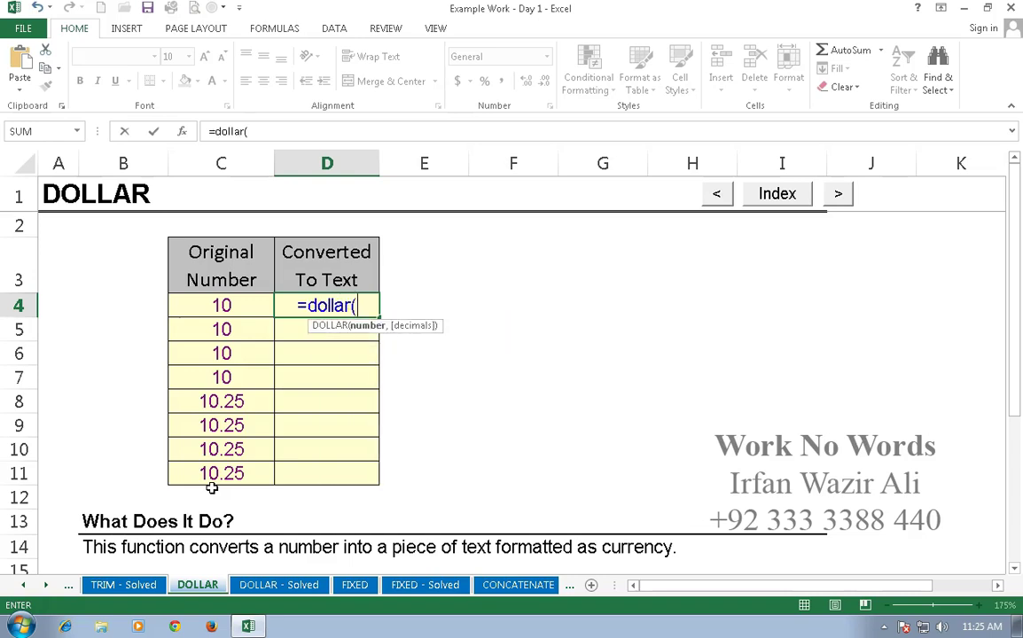
pyautogui.click(221, 305)
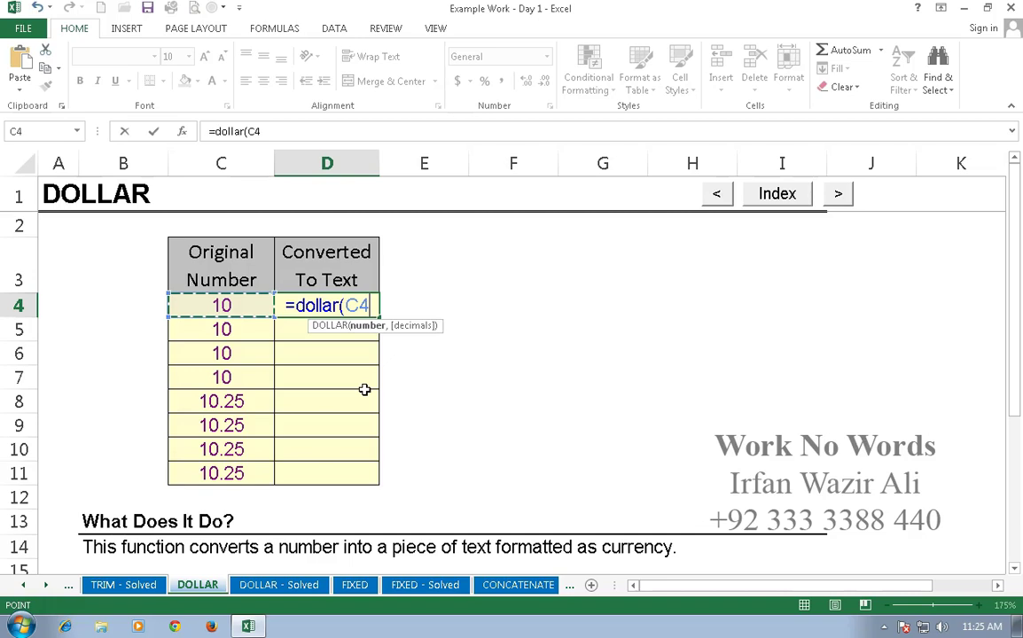
pyautogui.write(')')
pyautogui.press('Return')
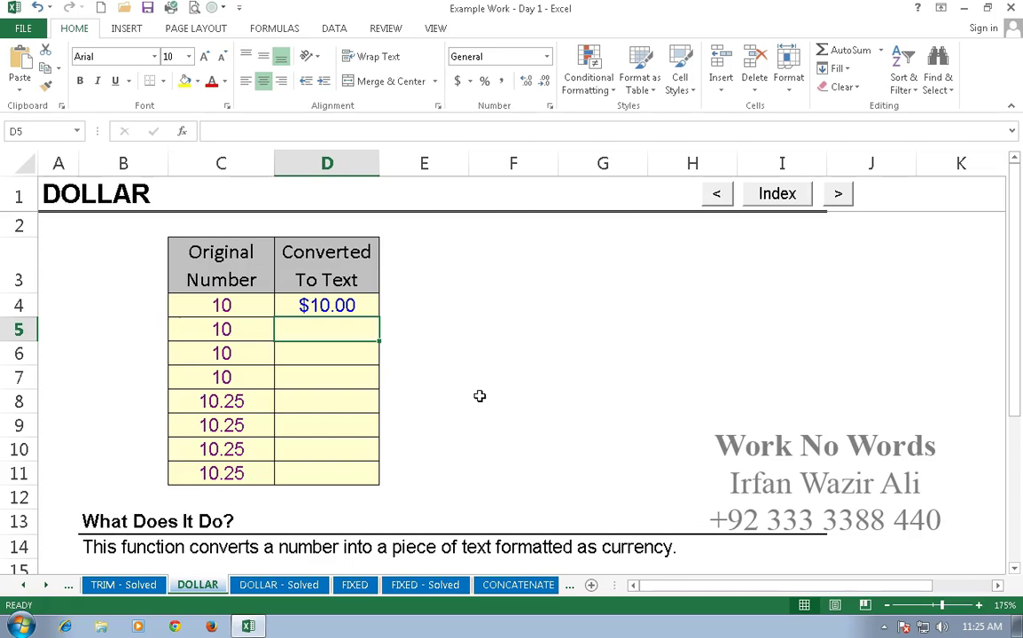
# Enter a DOLLAR formula in cell D5 that converts C5 with 0 decimals.
pyautogui.write('=dol')
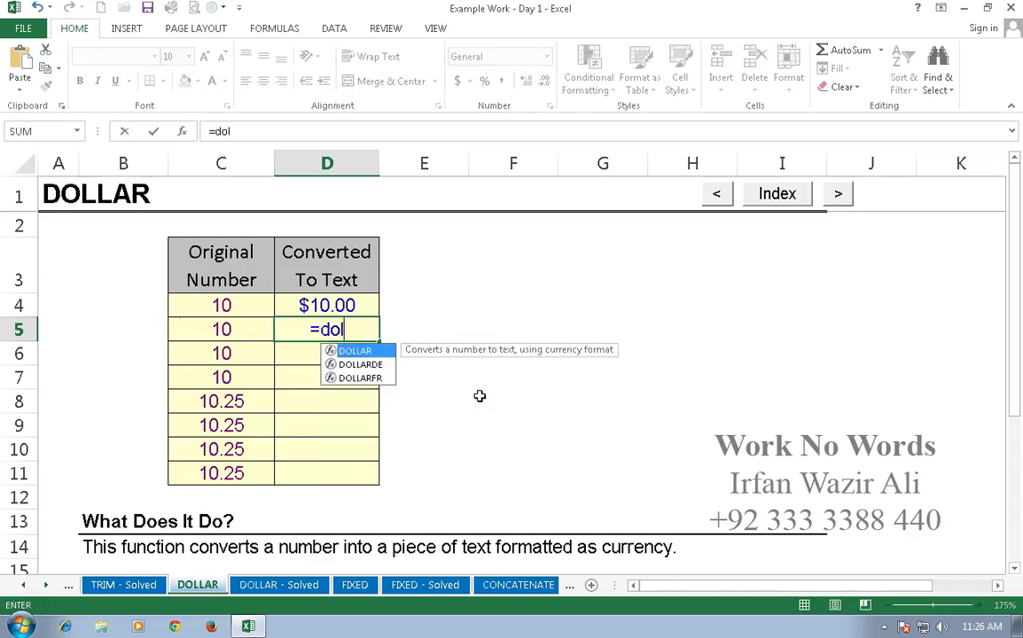
pyautogui.write('lar(')
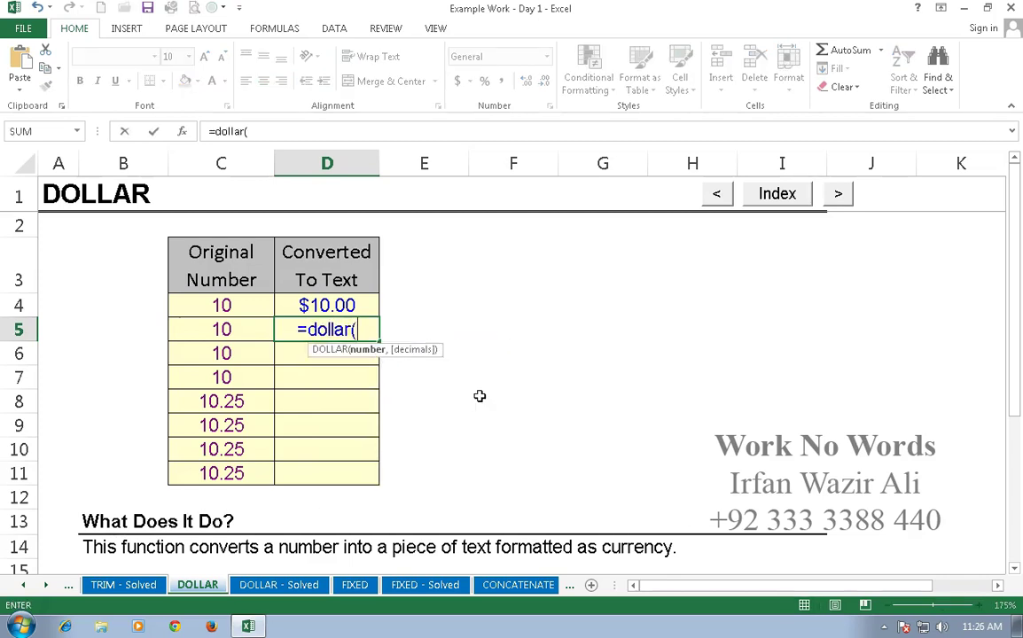
pyautogui.press('Left')
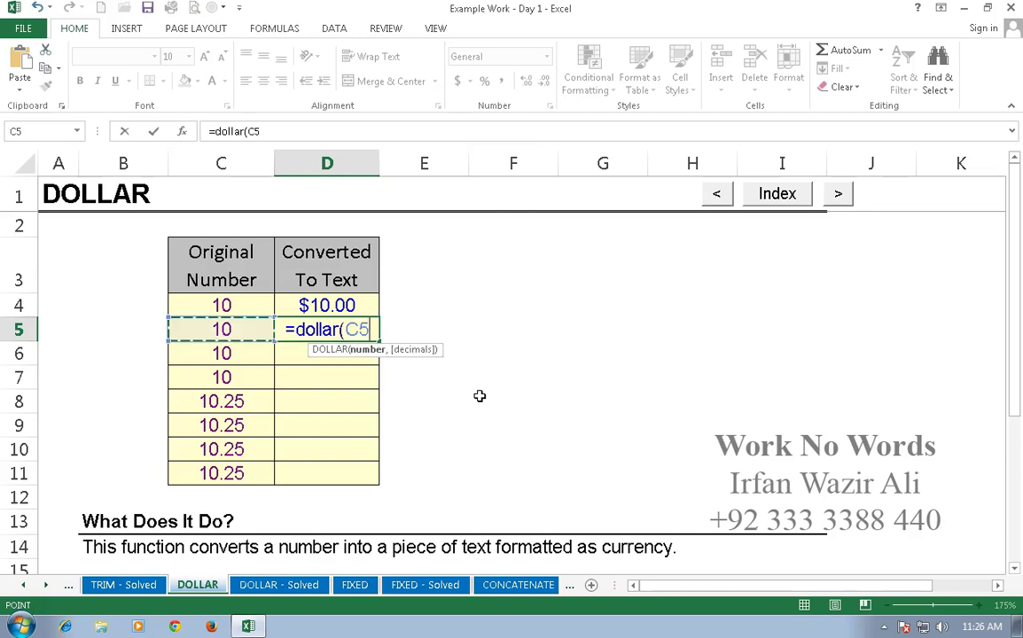
pyautogui.write(',')
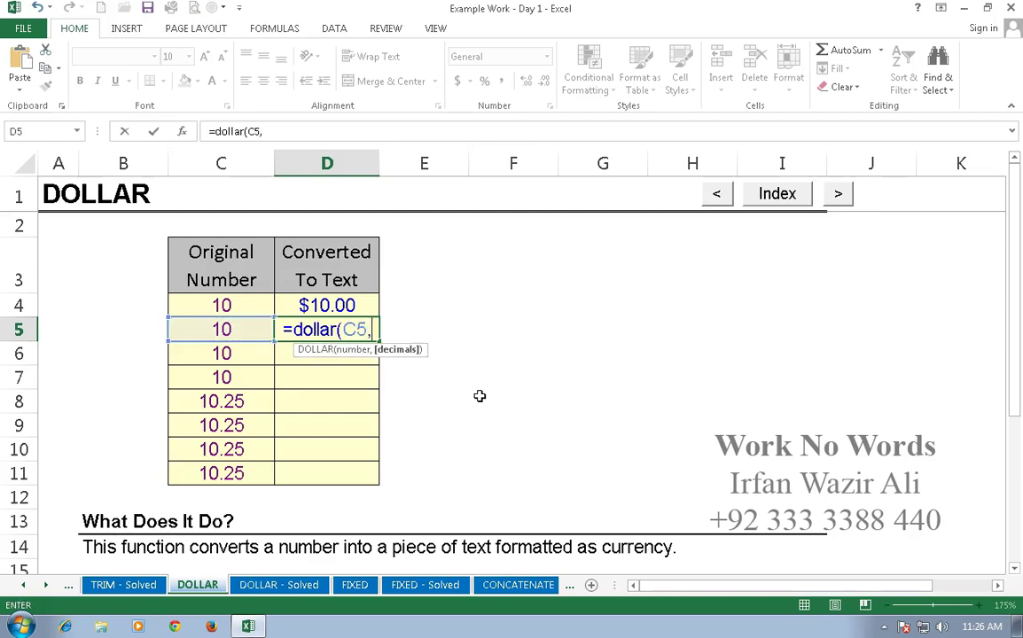
pyautogui.write('0')
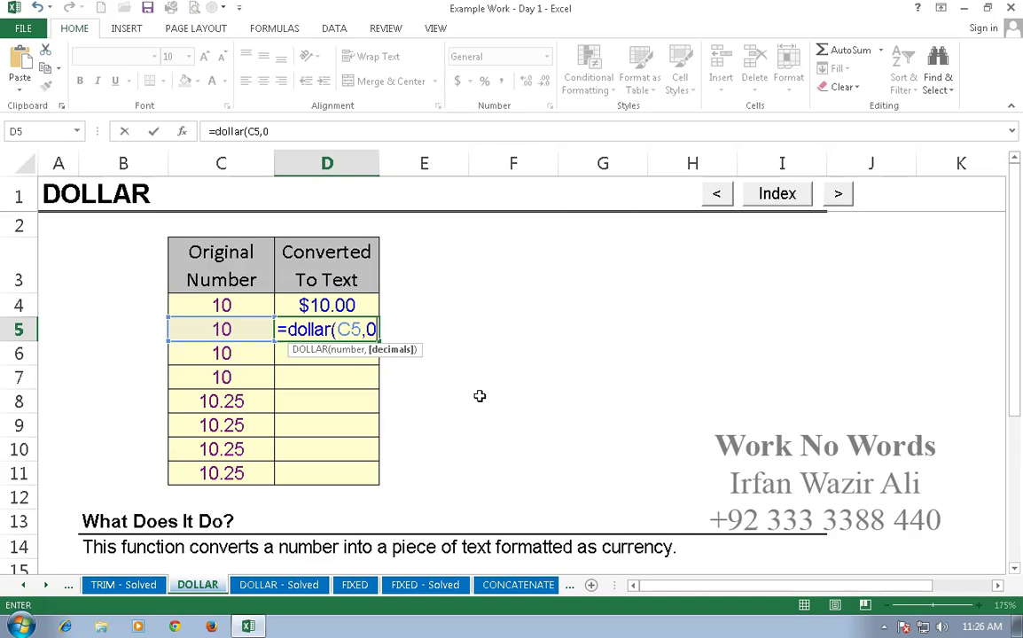
pyautogui.press('Return')
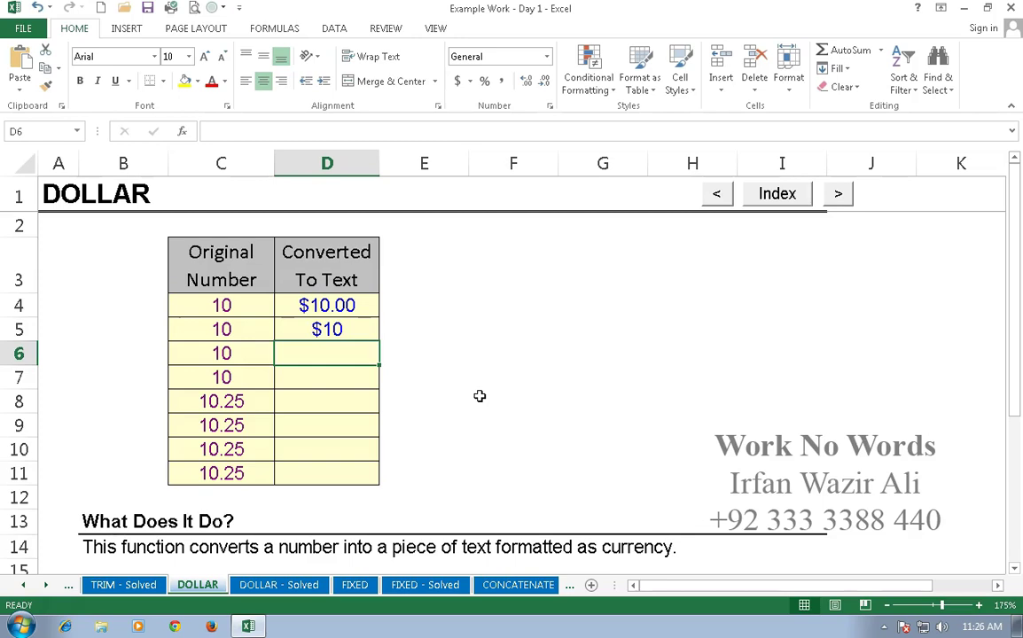
# Enter a DOLLAR formula in cell D6 that converts C6 with 1 decimal.
pyautogui.write('=dollar(')
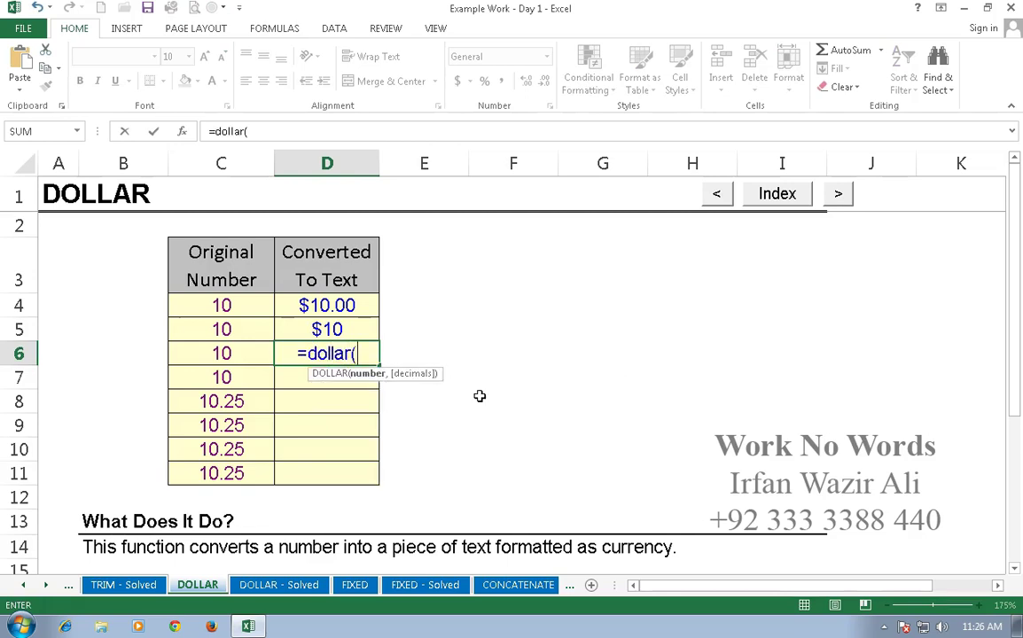
pyautogui.press('Left')
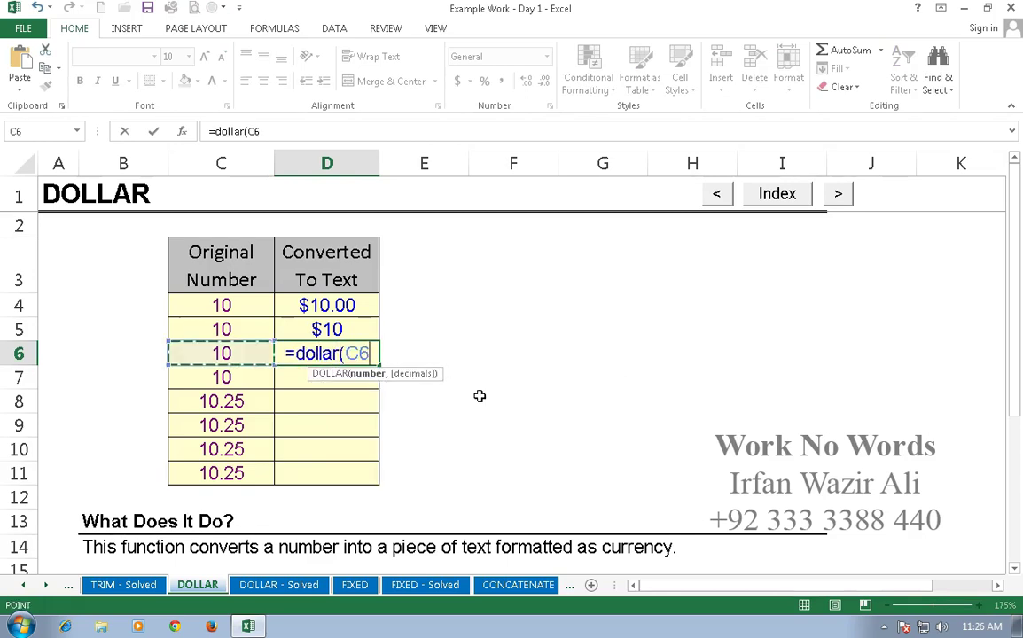
pyautogui.write(',')
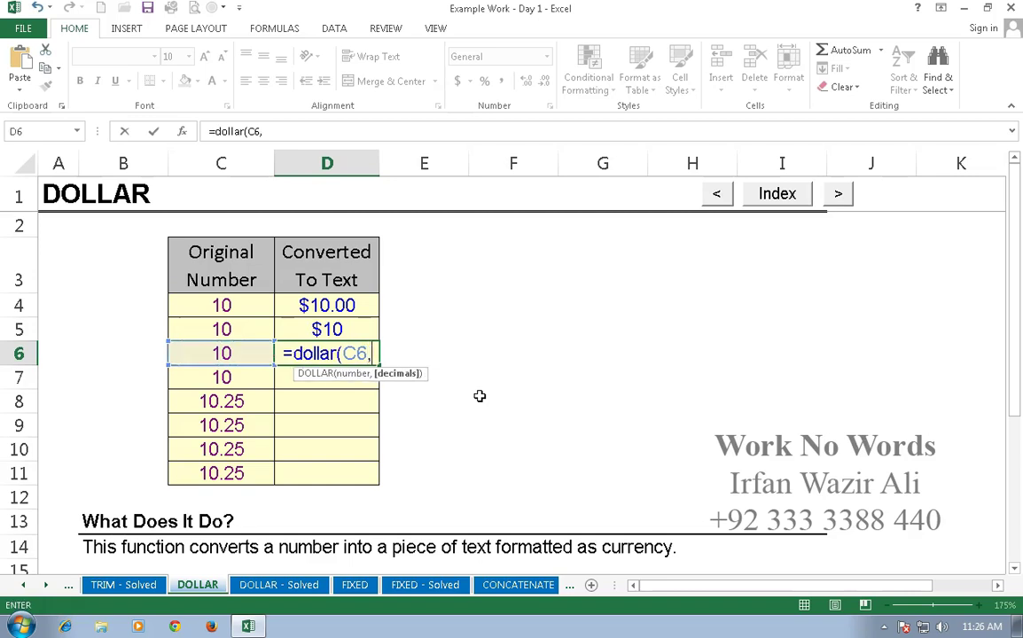
pyautogui.write('1')
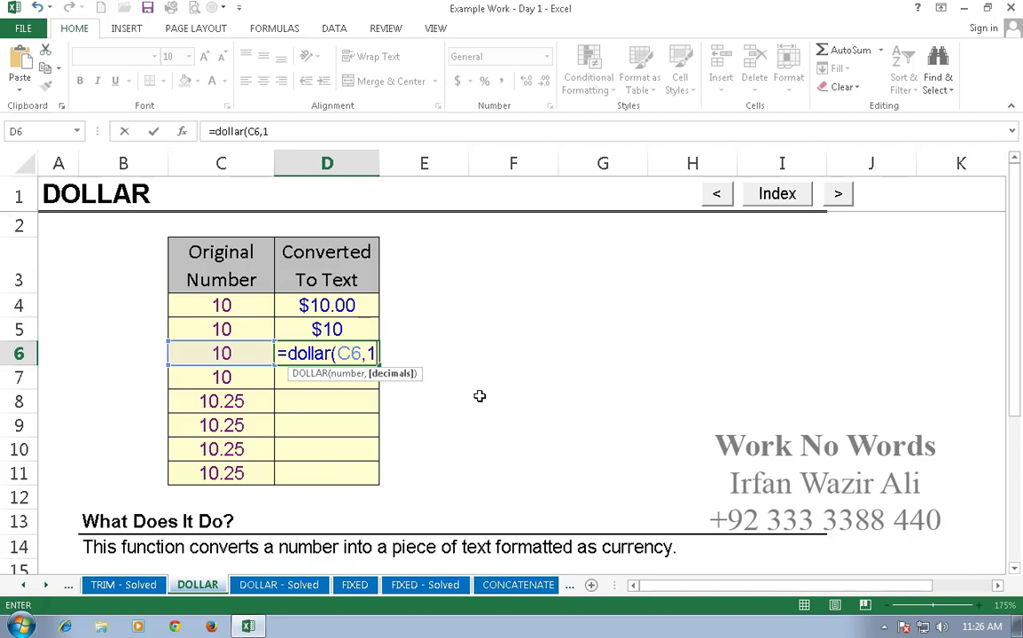
pyautogui.press('Return')
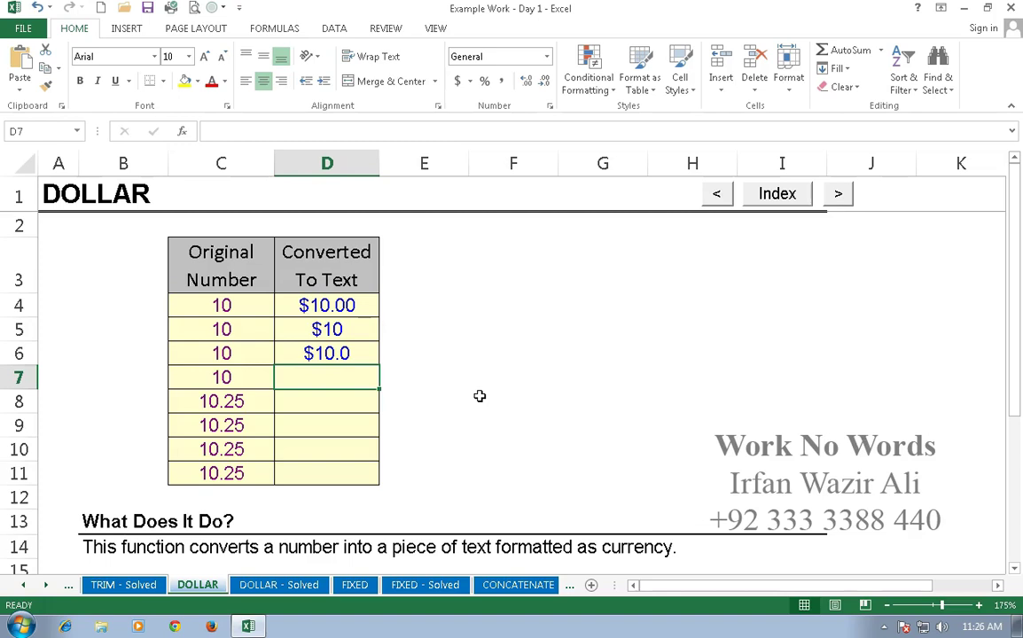
# Fill the D6 formula down through D11 and set the decimals argument in D7 to 2.
pyautogui.click(373, 355)
pyautogui.moveTo(379, 364); pyautogui.dragTo(378, 493)
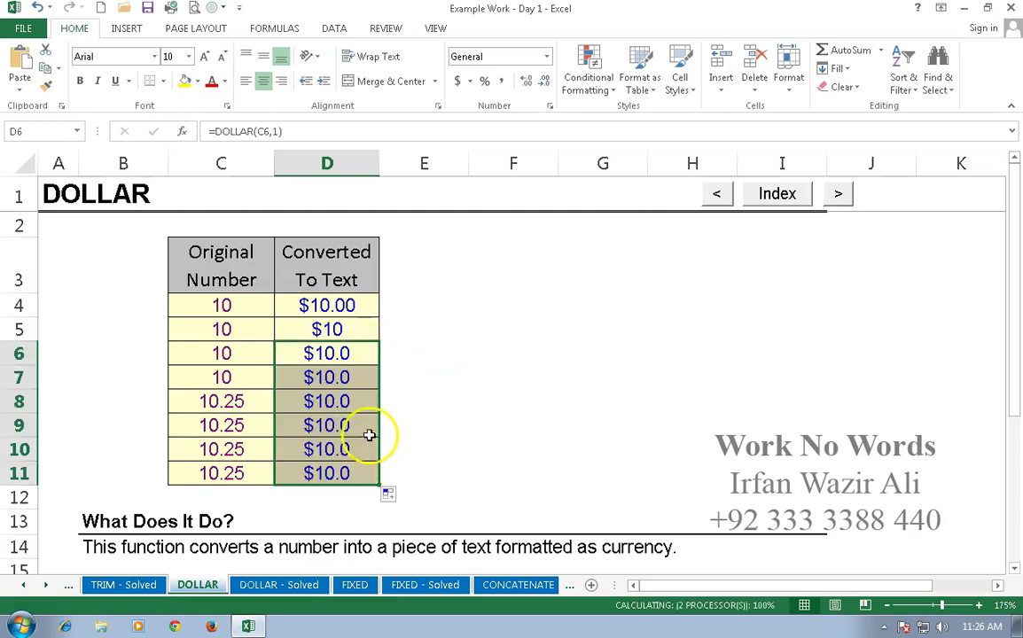
pyautogui.doubleClick(370, 379)
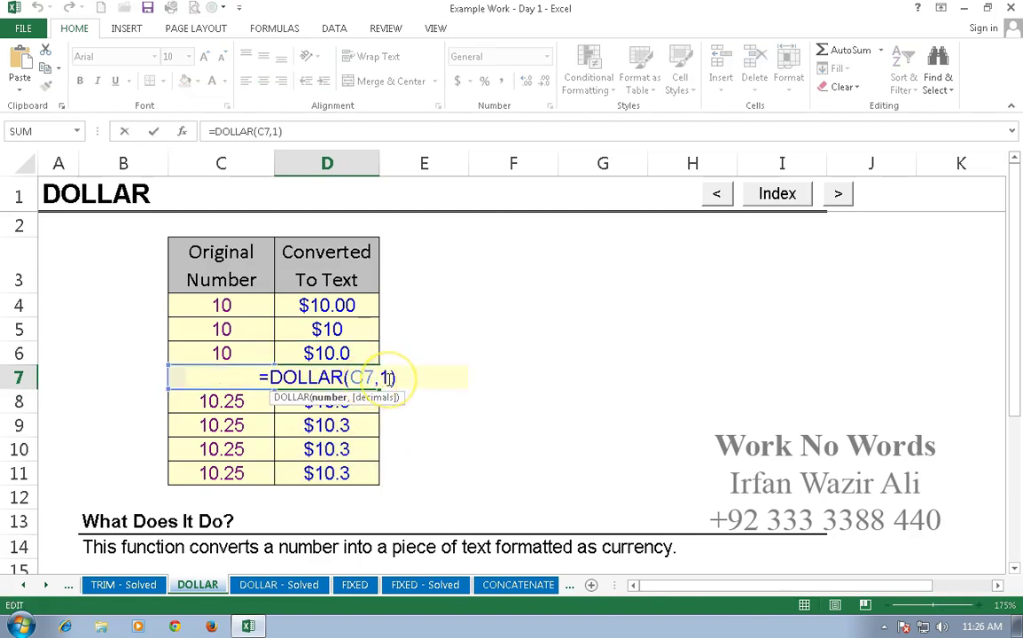
pyautogui.press('BackSpace')
pyautogui.write('2')
pyautogui.press('Return')
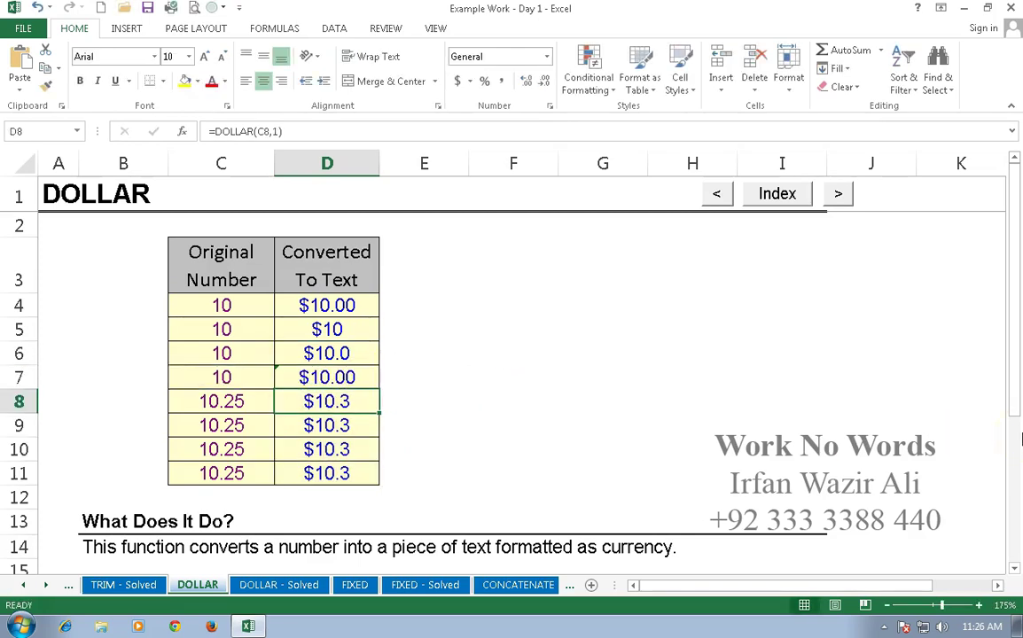
# Change the decimals argument of the DOLLAR formula in D8 to 0.
pyautogui.doubleClick(371, 400)
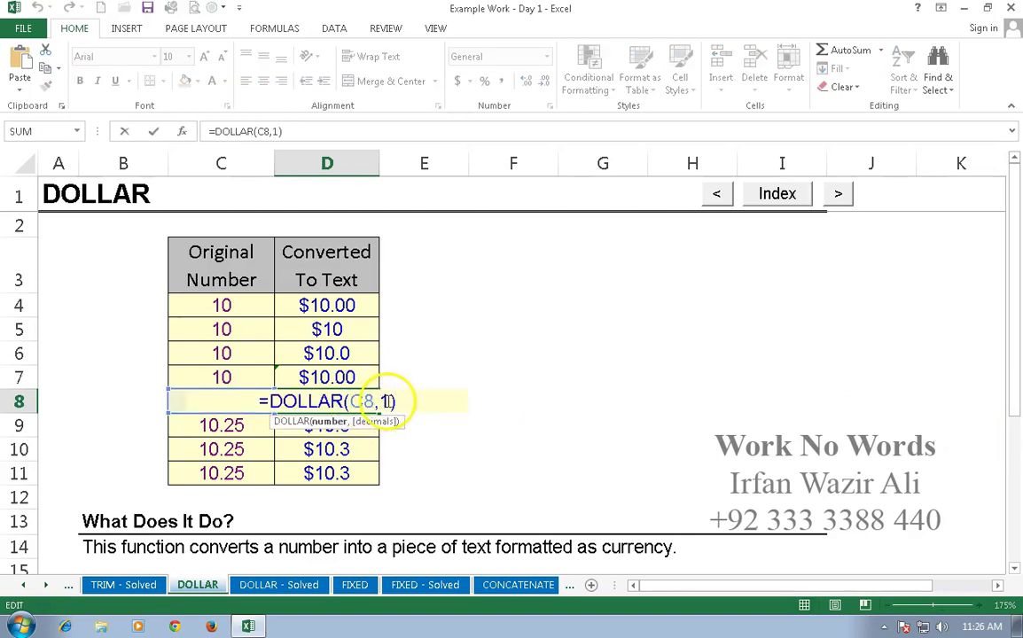
pyautogui.press('BackSpace')
pyautogui.write('0')
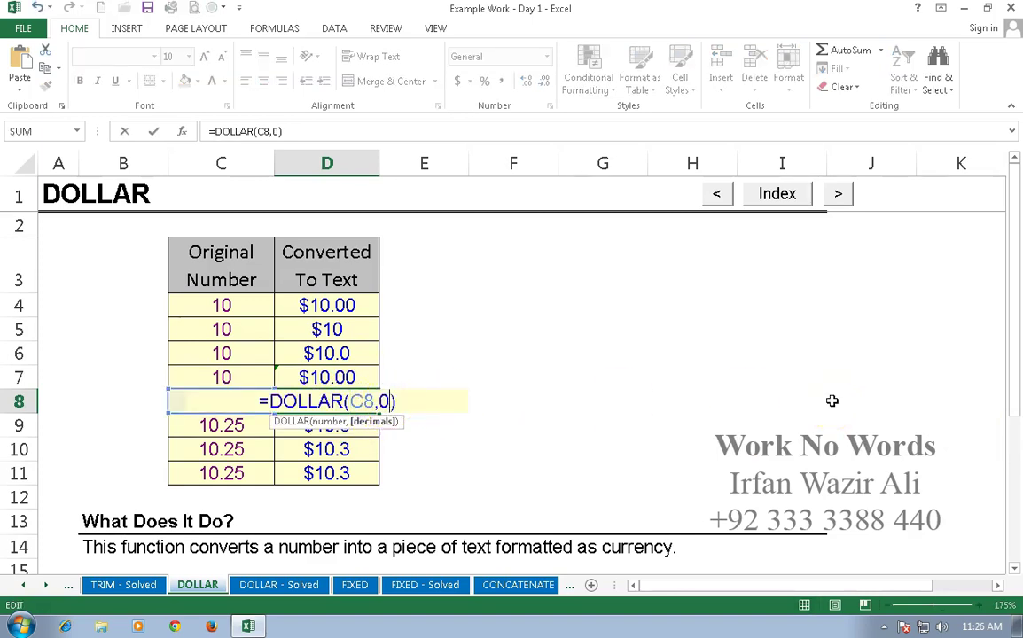
pyautogui.press('Return')
# Set the decimals argument in D9 to 0 and fill that formula down through D11.
pyautogui.doubleClick(355, 425)
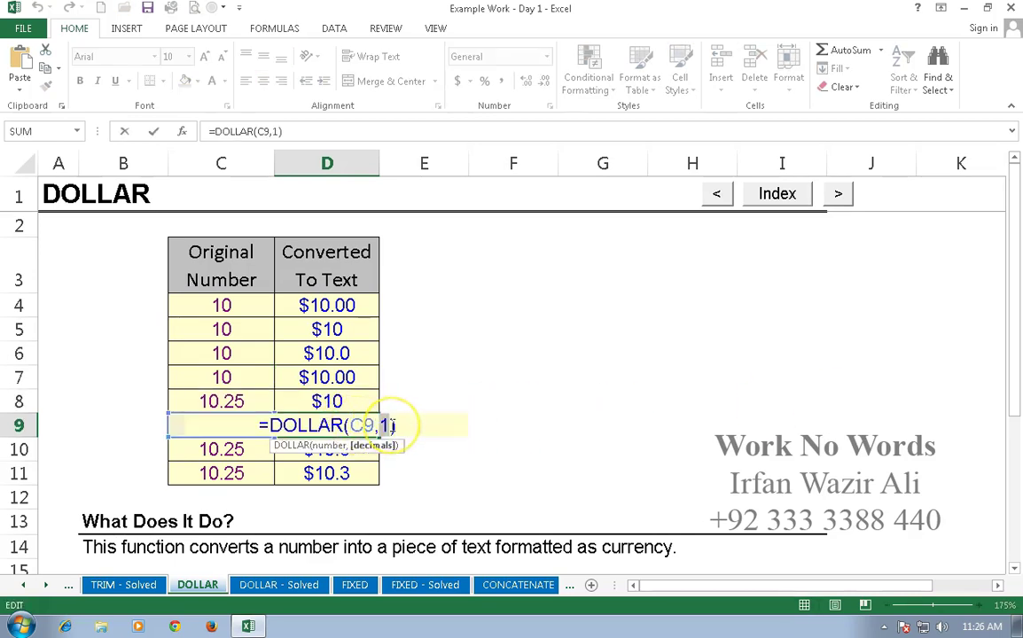
pyautogui.press('BackSpace')
pyautogui.write('0')
pyautogui.press('Return')
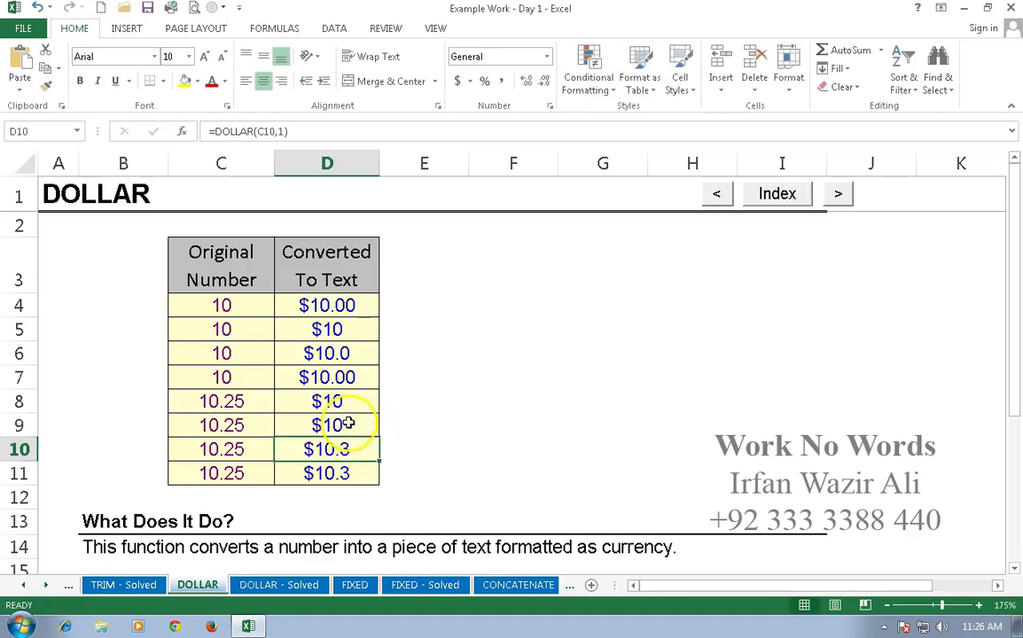
pyautogui.click(349, 425)
pyautogui.moveTo(380, 436); pyautogui.dragTo(378, 483)
pyautogui.click(420, 452)
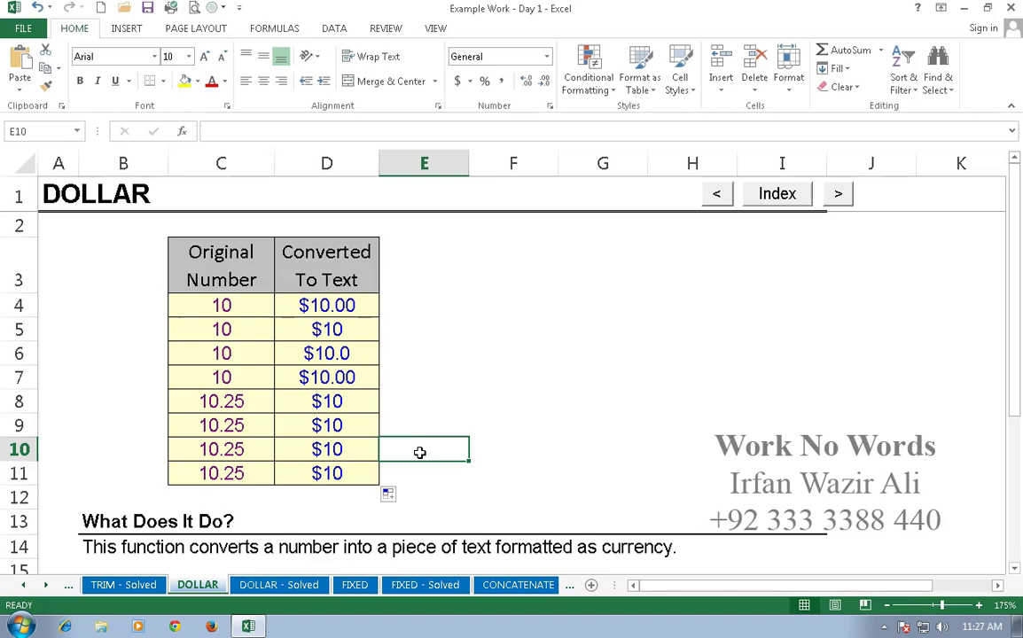
# Change the decimals argument of the DOLLAR formula in D9 to 1.
pyautogui.doubleClick(350, 424)
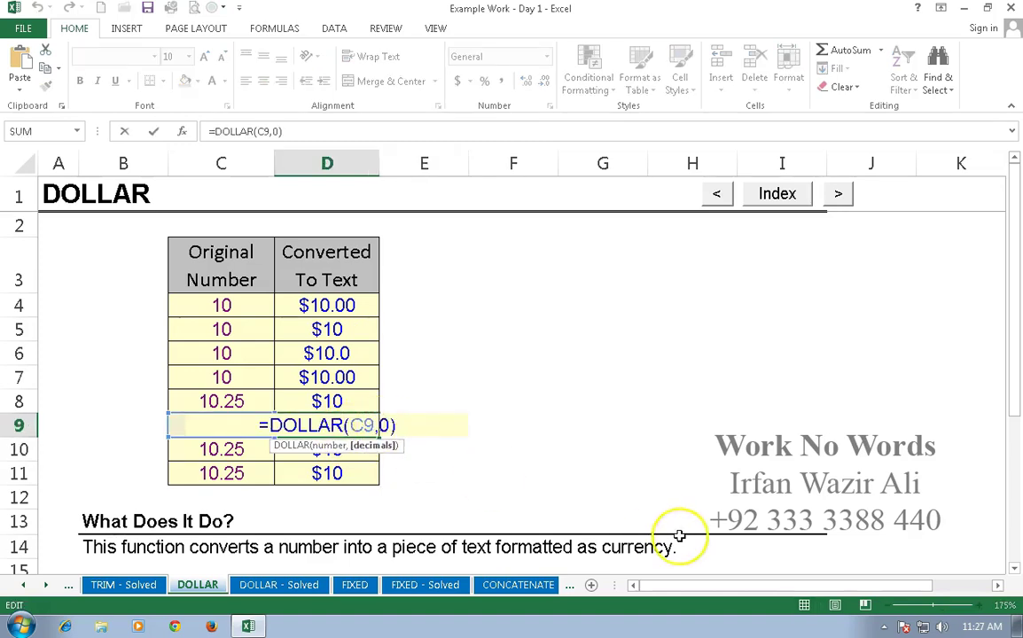
pyautogui.press('BackSpace')
pyautogui.write('1')
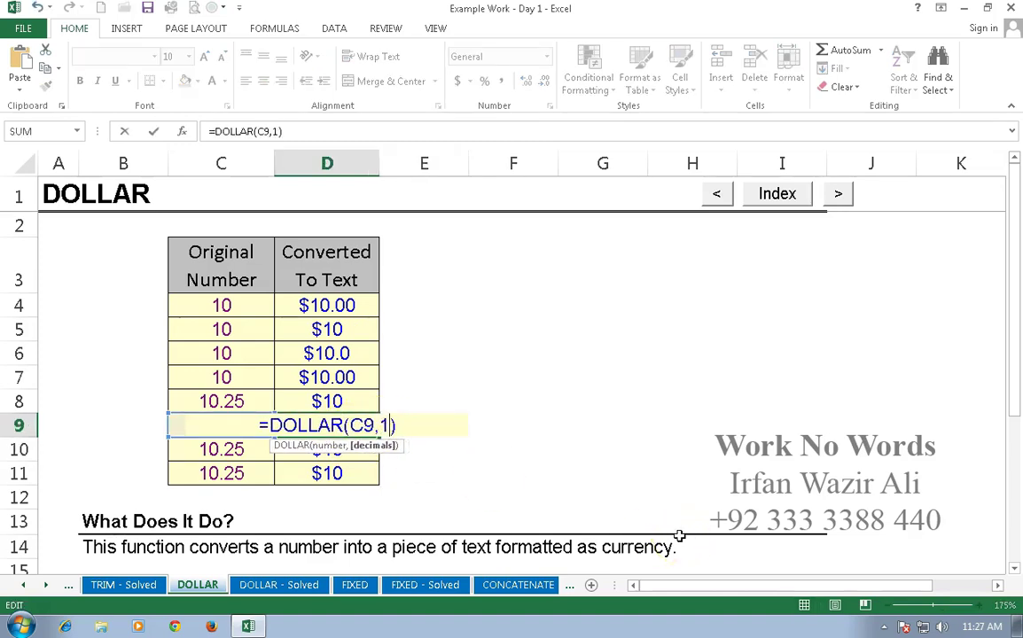
pyautogui.press('Return')
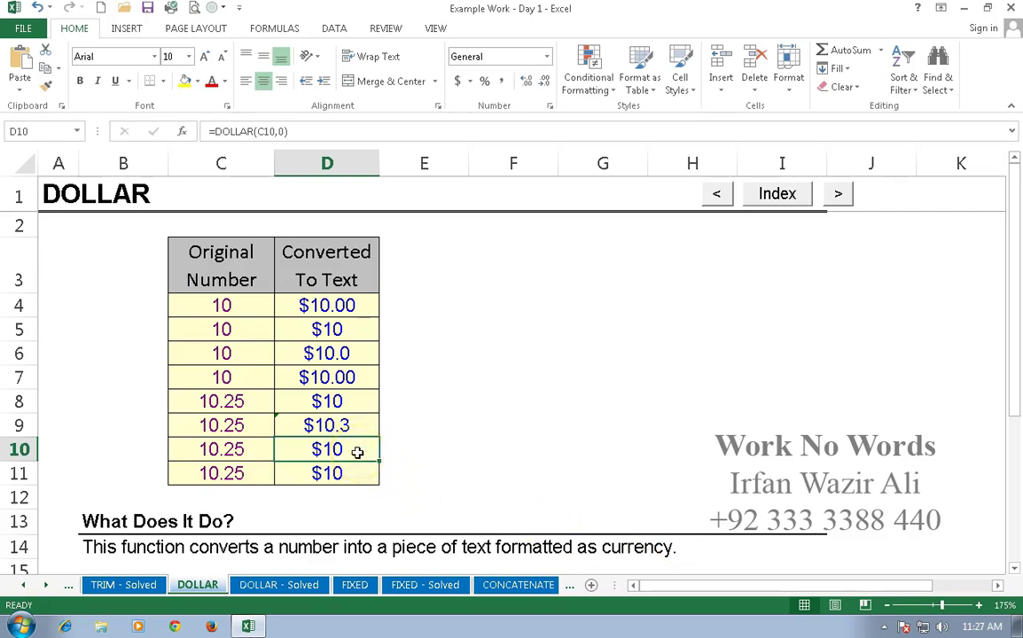
# On the FIXED sheet, enter a FIXED formula in D4 that converts C4 with 0 decimals.
pyautogui.click(356, 585)
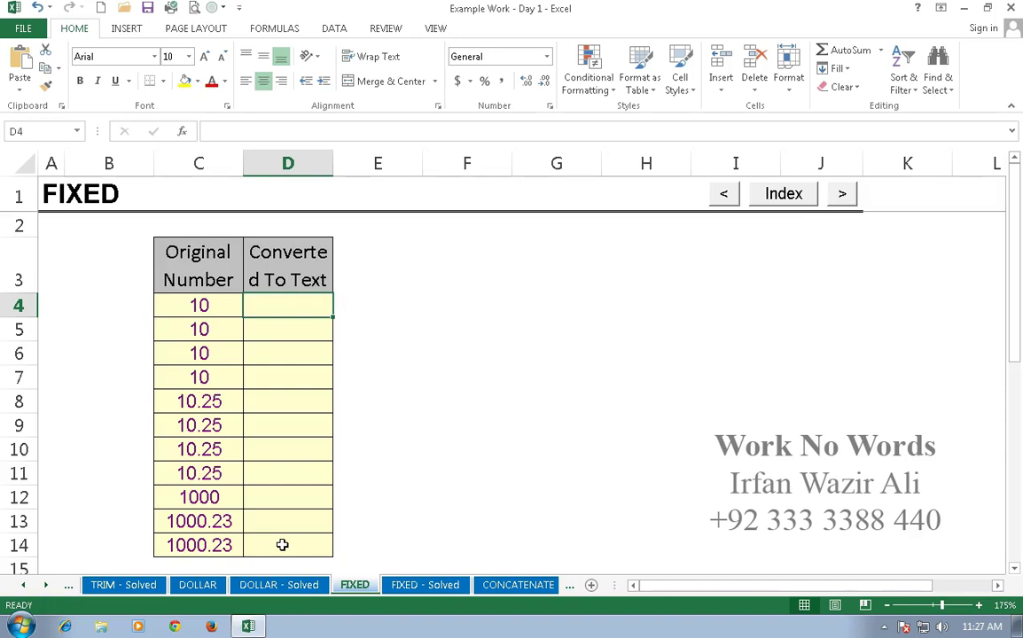
pyautogui.write('=')
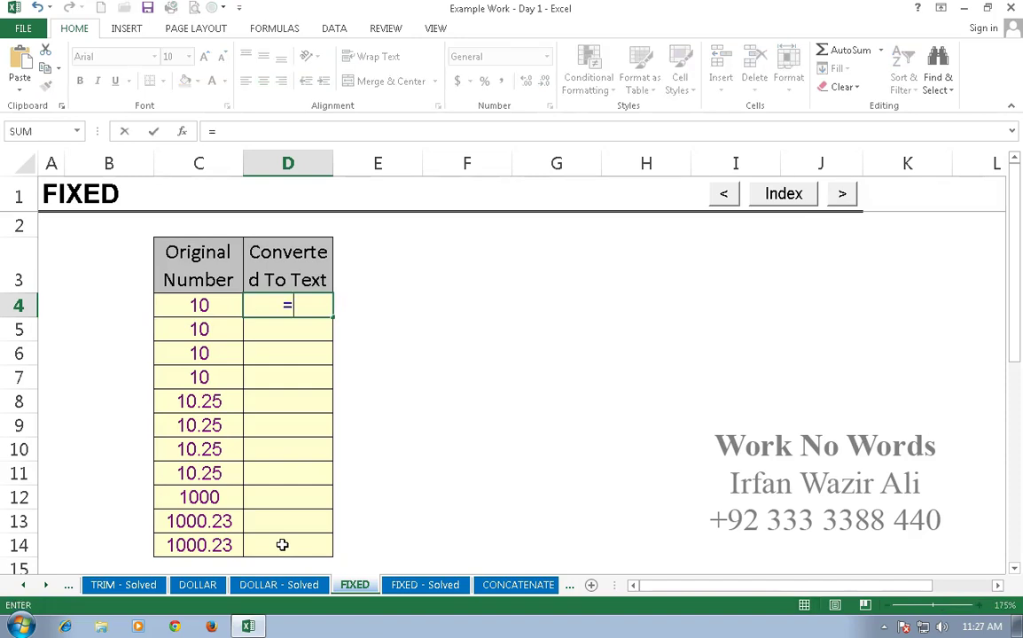
pyautogui.write('fixed(')
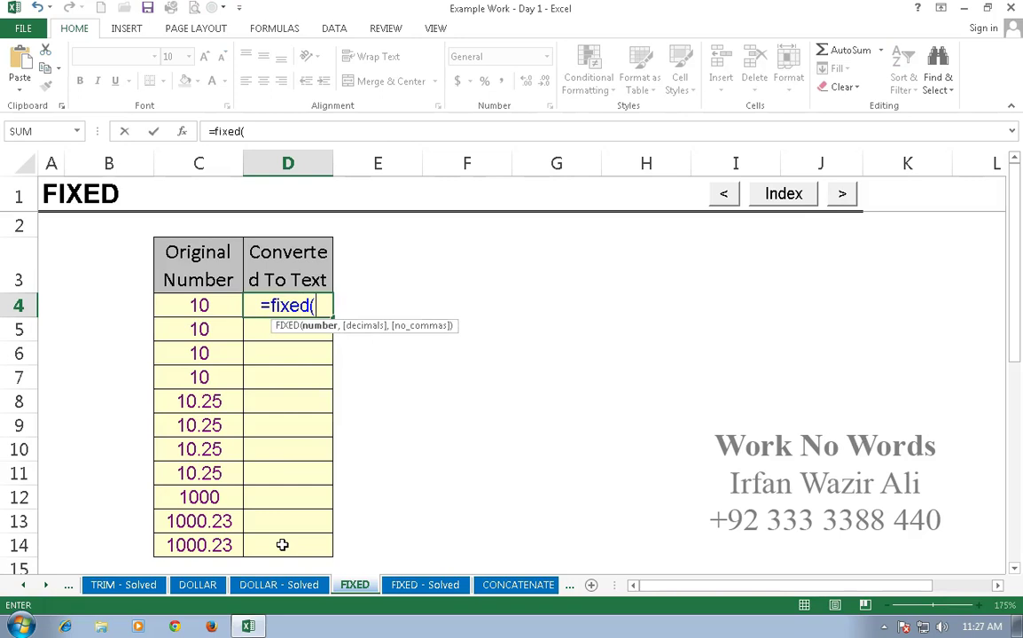
pyautogui.click(192, 305)
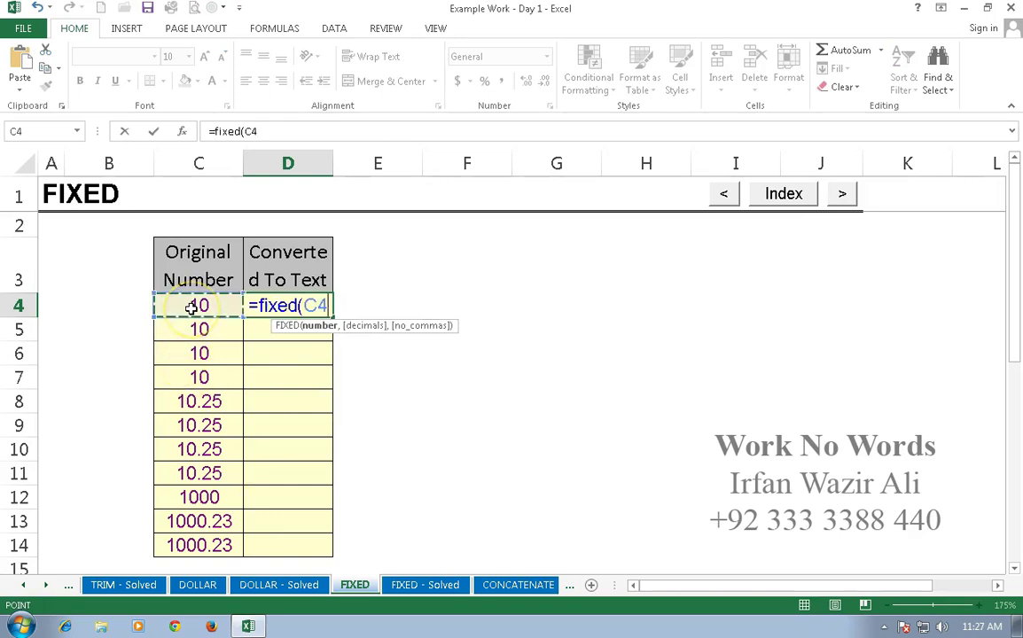
pyautogui.write(',')
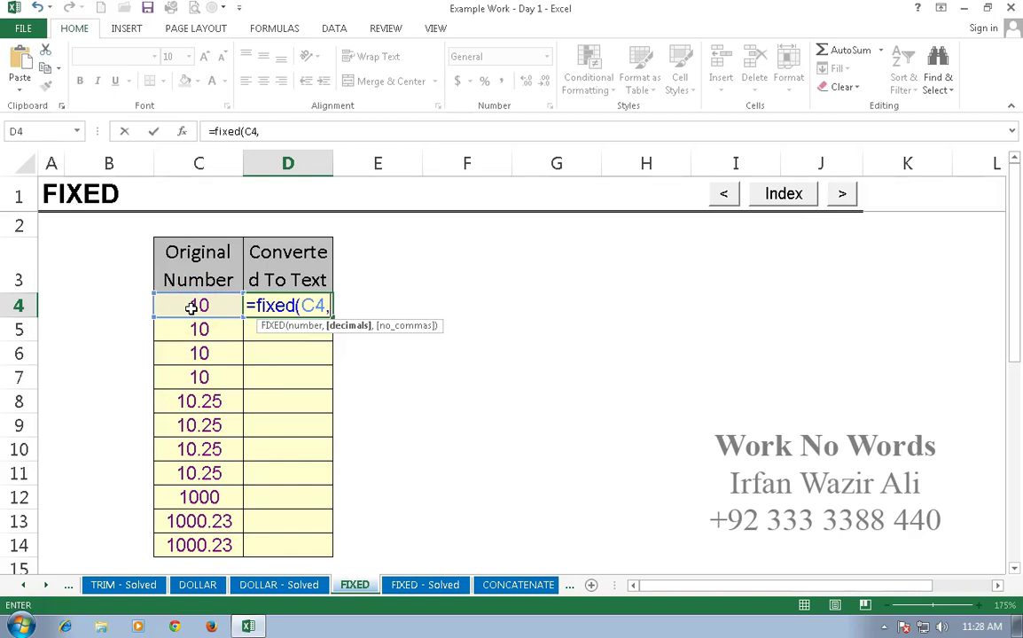
pyautogui.write('0')
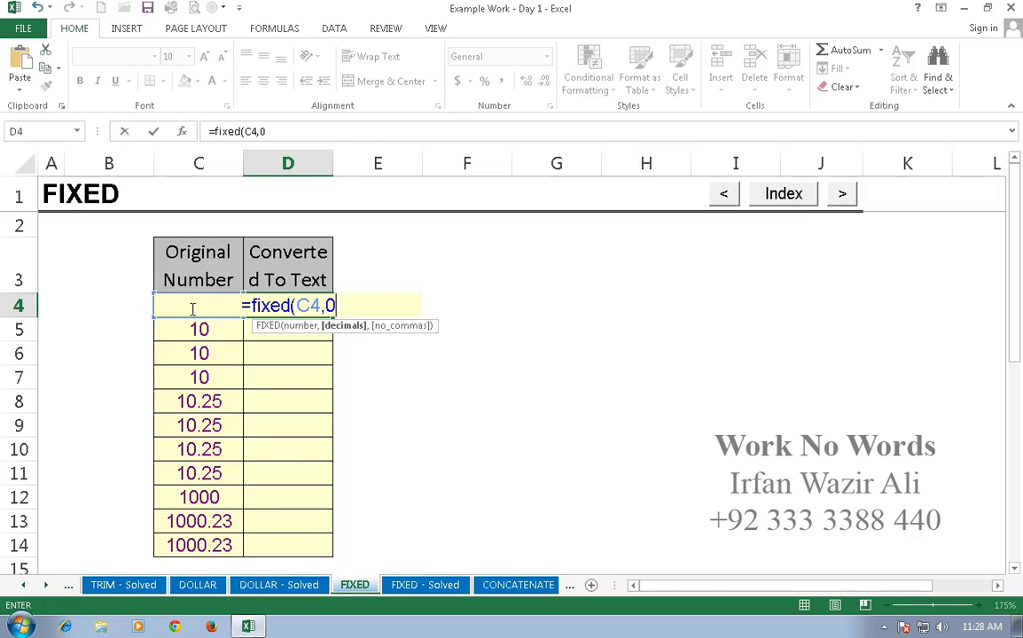
pyautogui.press('Return')
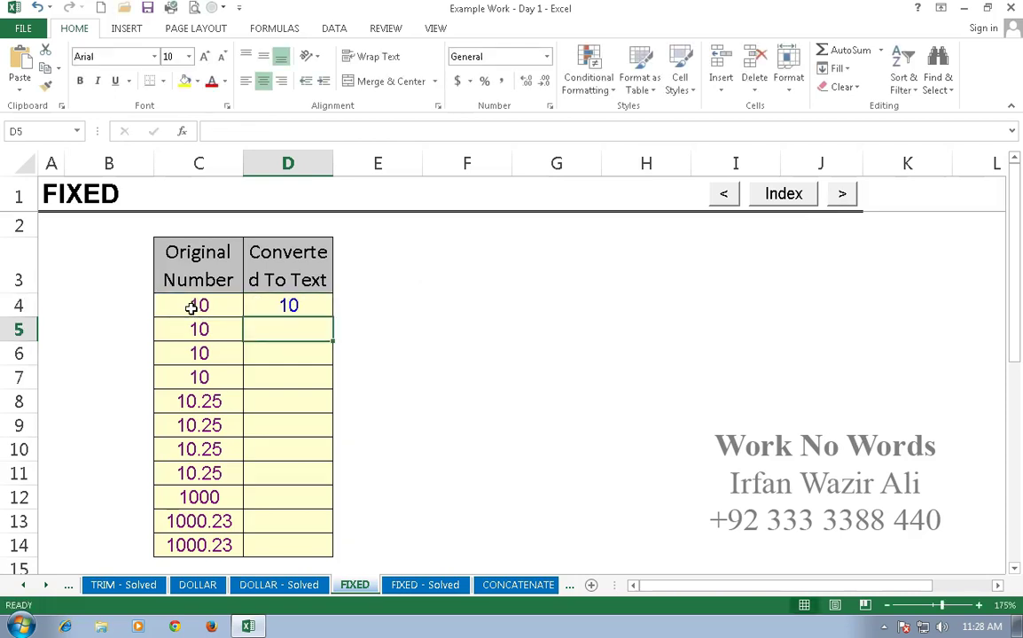
# Copy the FIXED formula from D4 into D5 and set its decimals argument to 1.
pyautogui.click(297, 305)
pyautogui.click(318, 333)
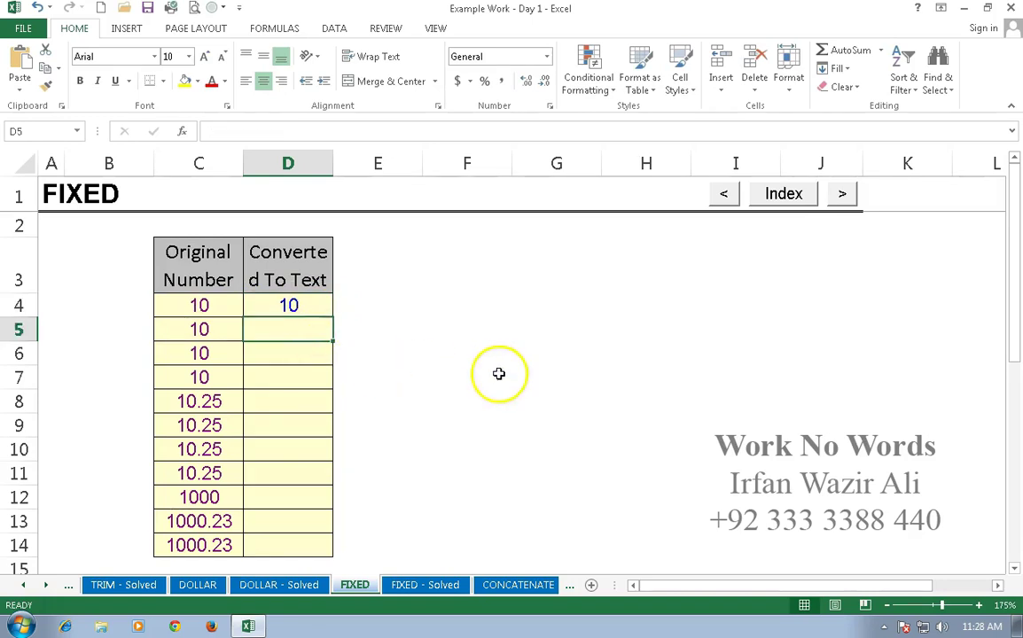
pyautogui.click(329, 315)
pyautogui.moveTo(332, 317); pyautogui.dragTo(317, 342)
pyautogui.click(333, 333)
pyautogui.doubleClick(316, 329)
pyautogui.press('Right')
pyautogui.press('Right')
pyautogui.press('Delete')
pyautogui.write('1')
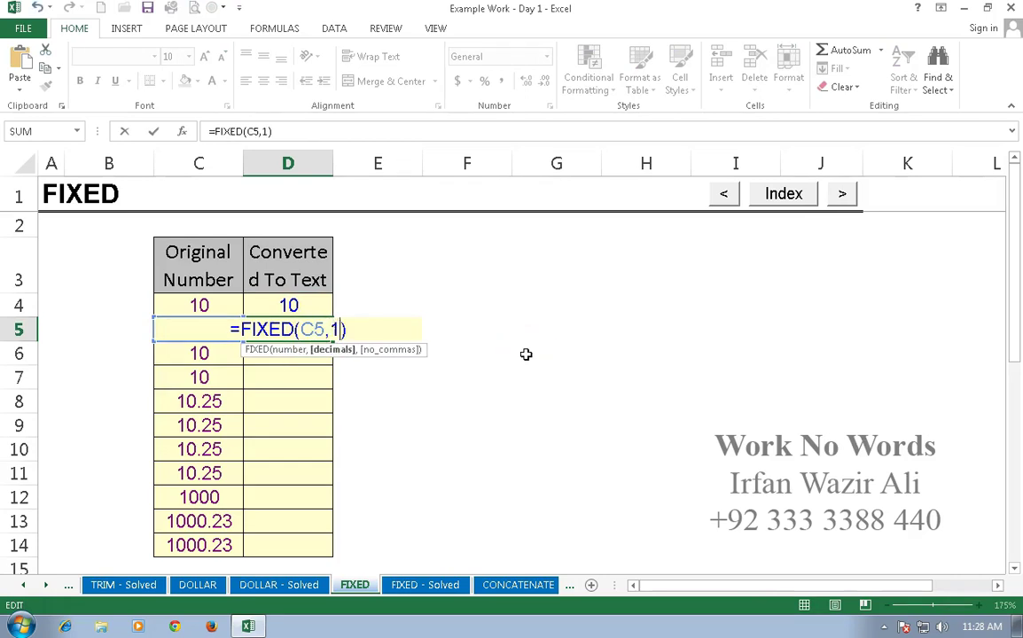
pyautogui.press('Return')
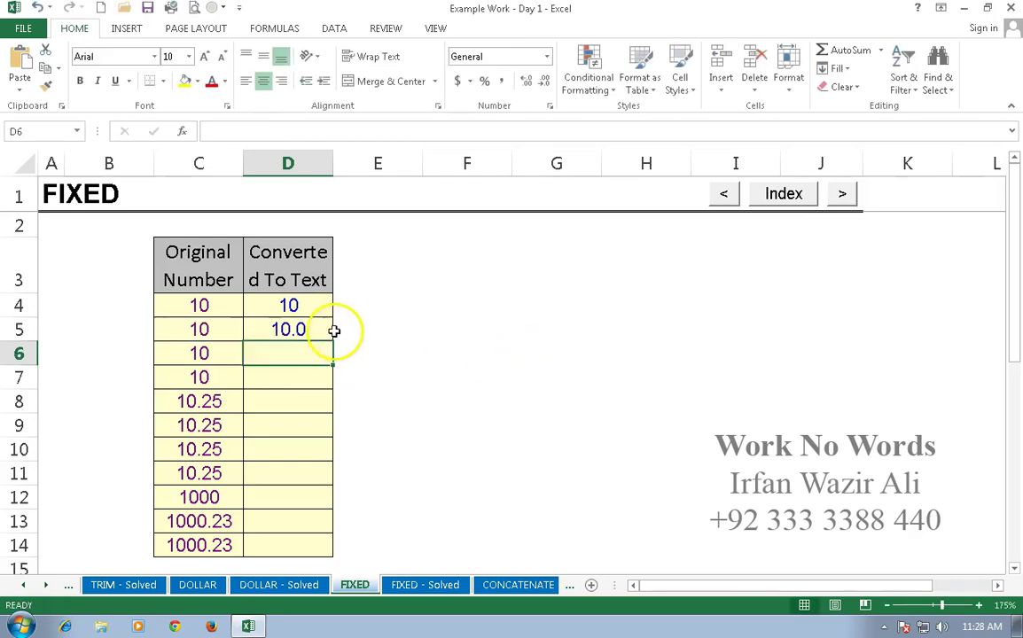
# Copy the FIXED formula from D5 into D6 with 2 decimals, and fill it down through D14.
pyautogui.click(335, 334)
pyautogui.click(324, 336)
pyautogui.moveTo(332, 345); pyautogui.dragTo(332, 358)
pyautogui.doubleClick(322, 354)
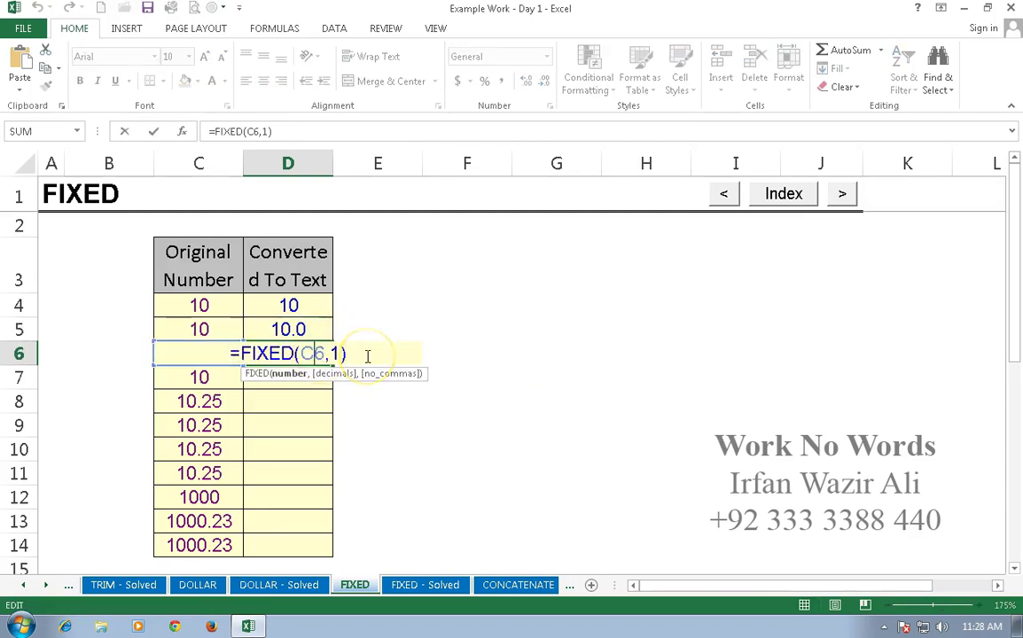
pyautogui.press('Right')
pyautogui.press('Right')
pyautogui.press('Delete')
pyautogui.write('2')
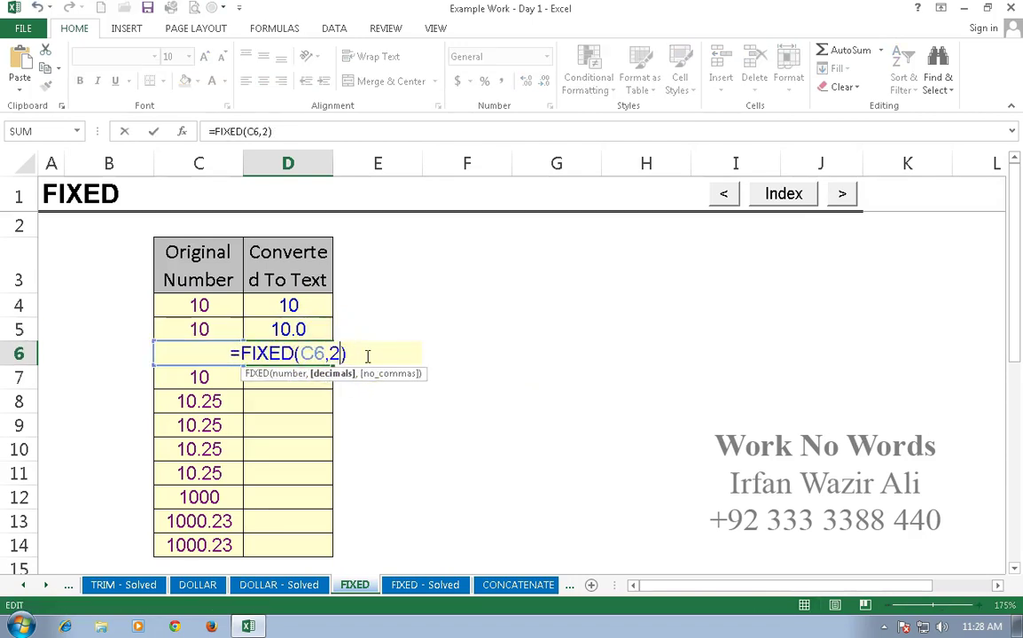
pyautogui.press('Return')
pyautogui.click(326, 354)
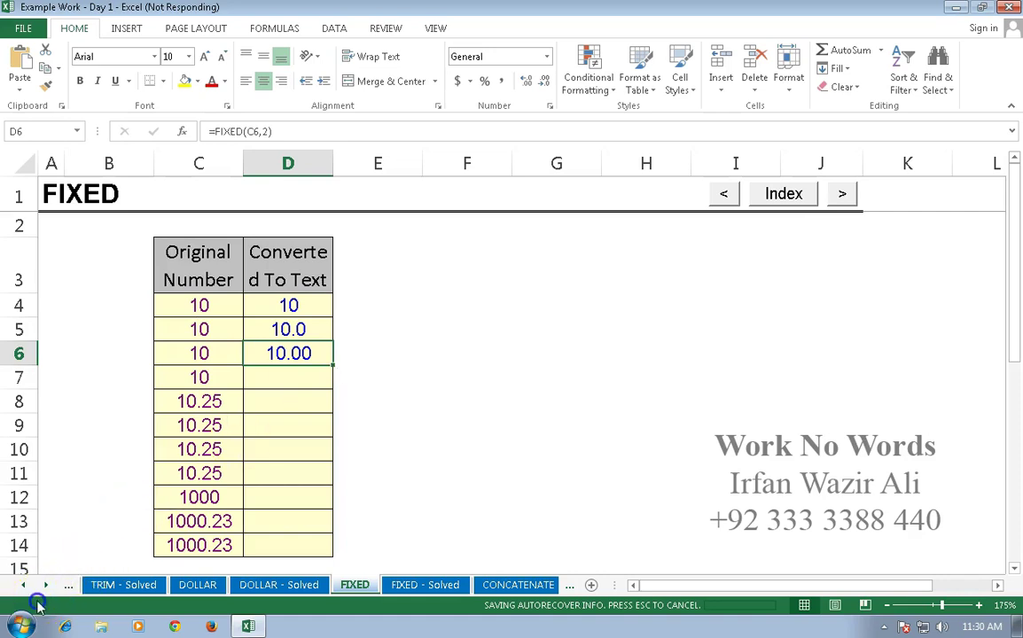
pyautogui.doubleClick(333, 366)
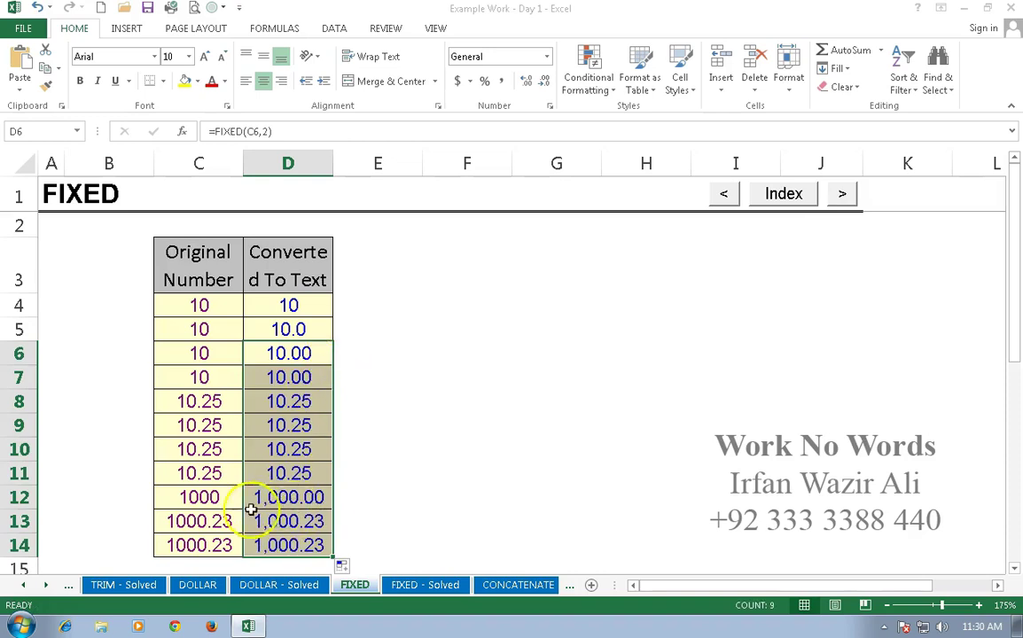
# Change the FIXED formula in D12 to 0 decimals with the no_commas argument set to TRUE.
pyautogui.click(288, 498)
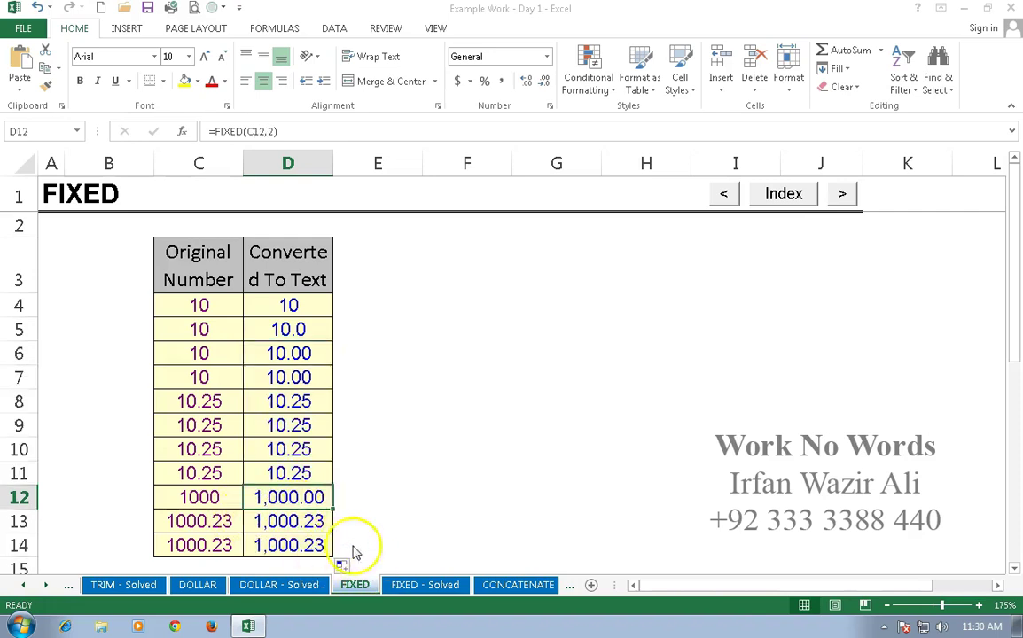
pyautogui.click(293, 497)
pyautogui.doubleClick(293, 497)
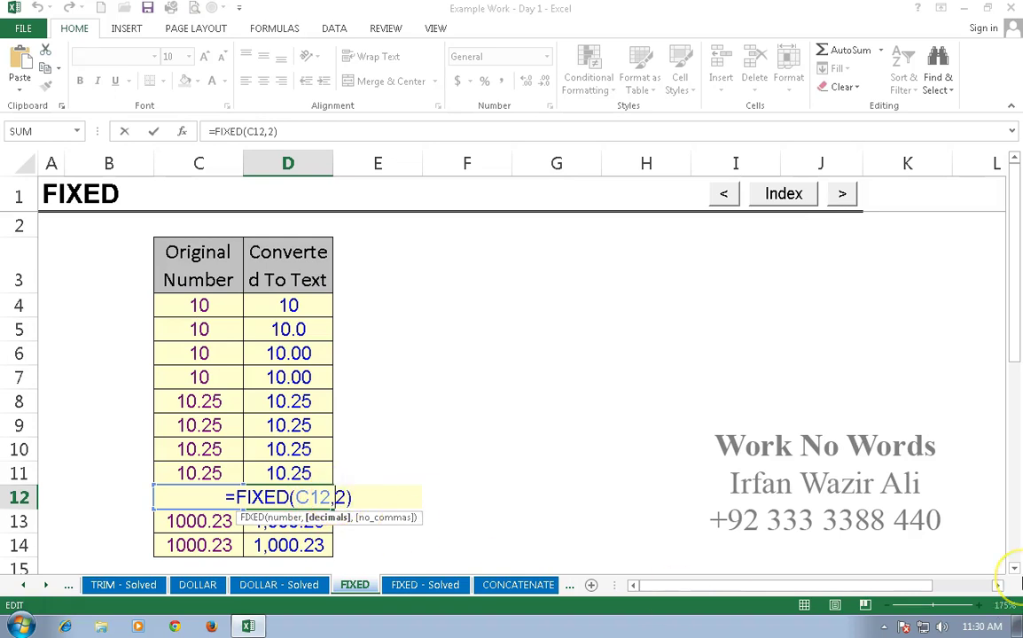
pyautogui.press('BackSpace')
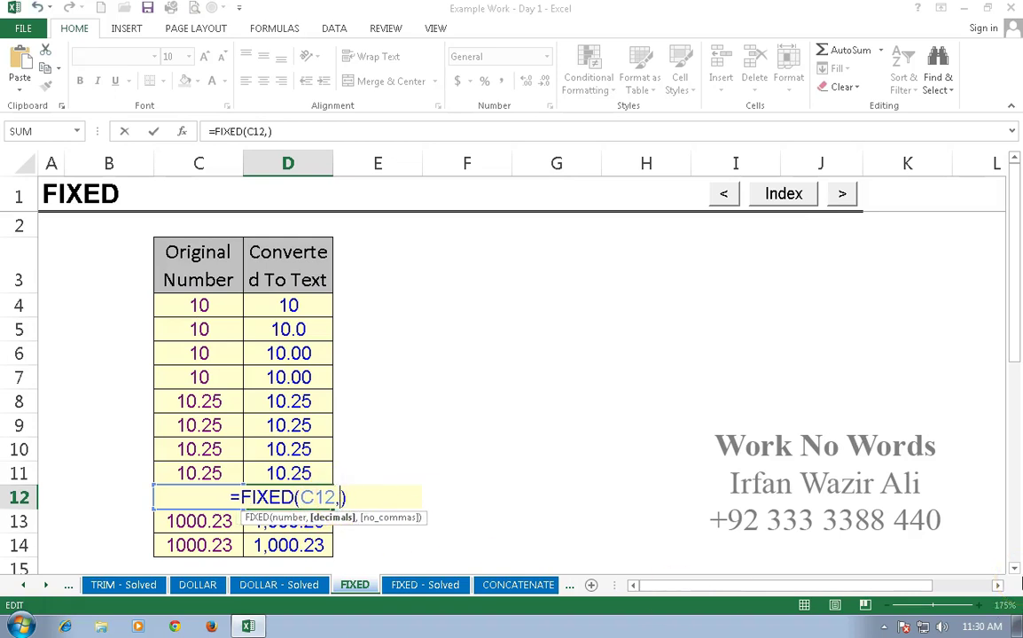
pyautogui.write('0')
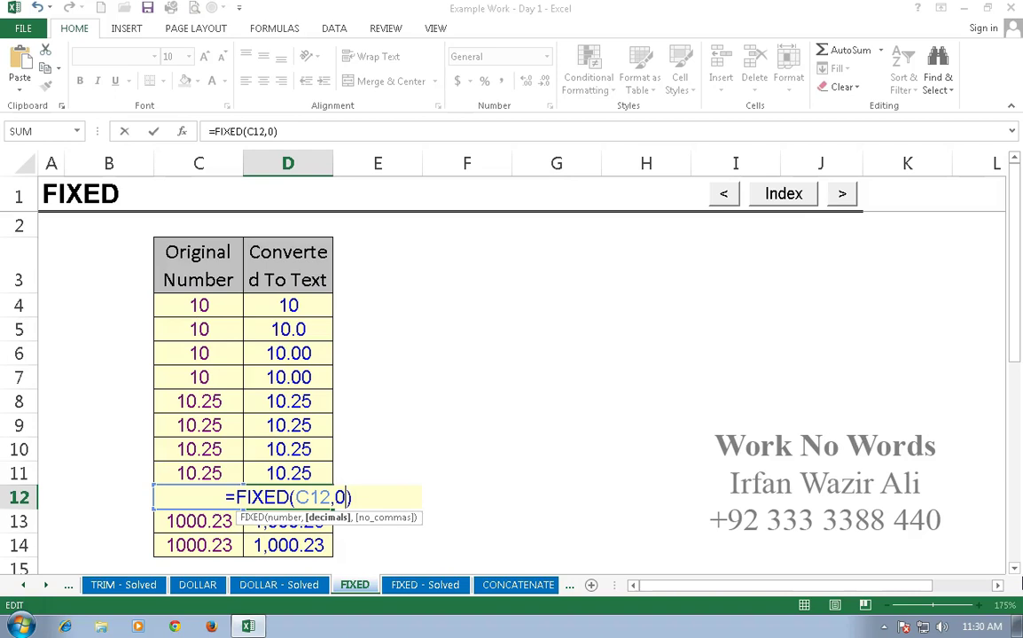
pyautogui.press('BackSpace')
pyautogui.write(',')
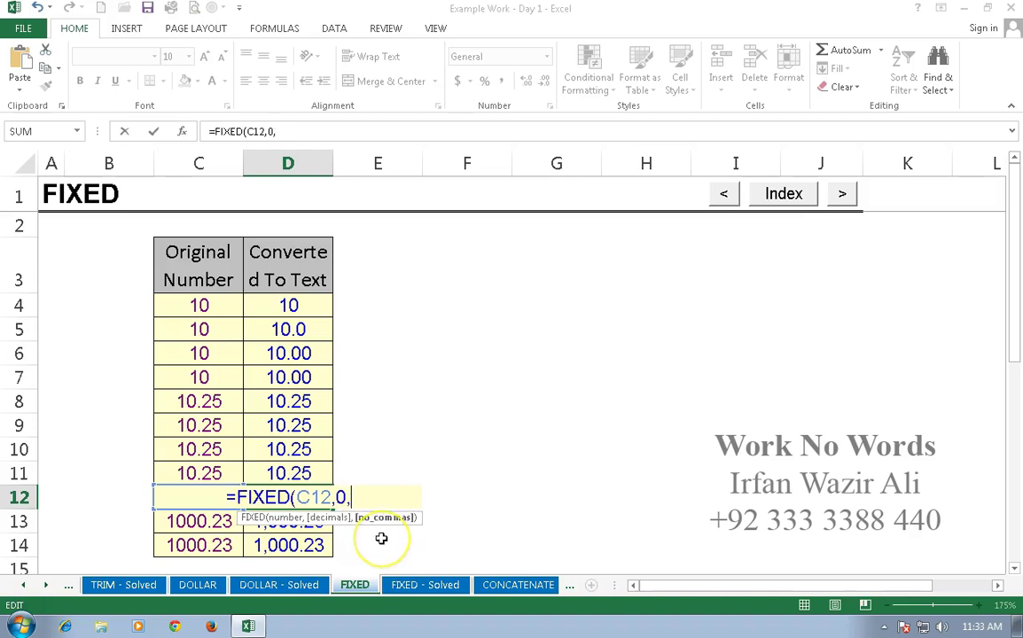
pyautogui.press('BackSpace')
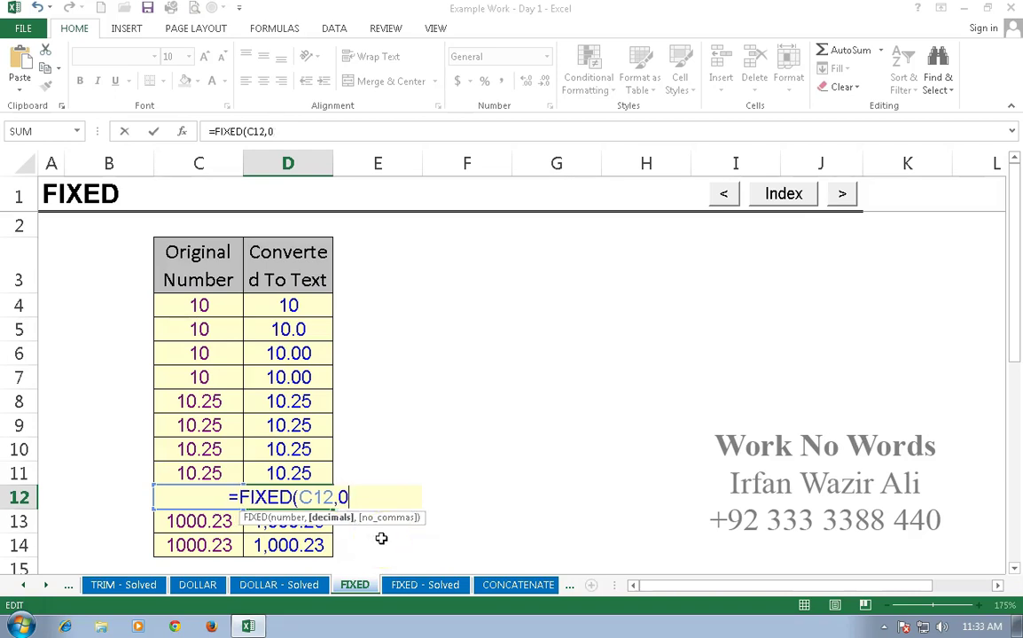
pyautogui.write(',')
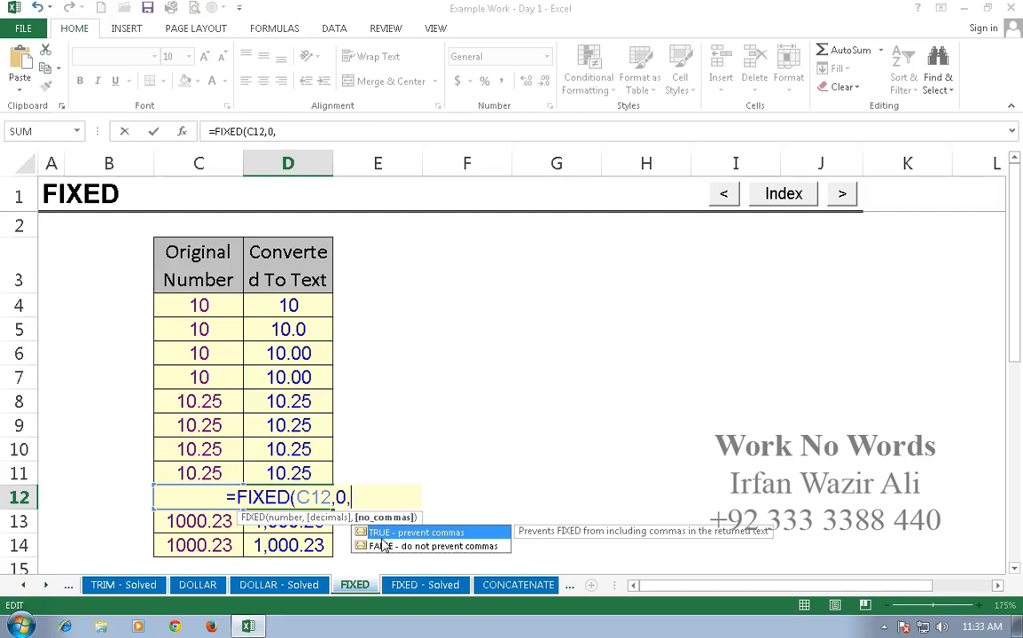
pyautogui.doubleClick(435, 533)
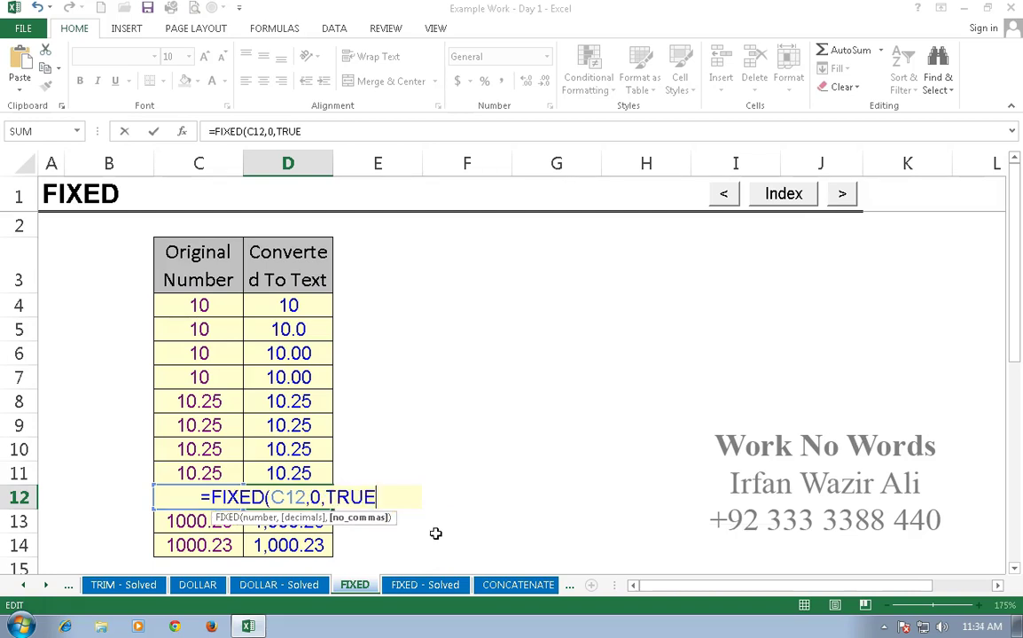
pyautogui.press('Return')
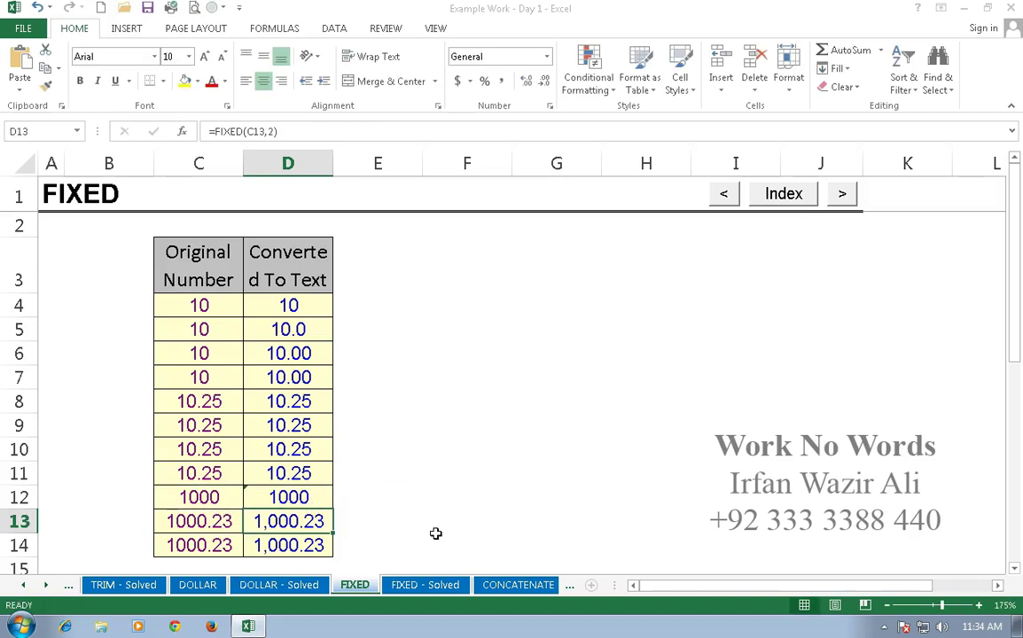
# Change the no_commas argument of the FIXED formula in D12 to FALSE.
pyautogui.press('Up')
pyautogui.press('F2')
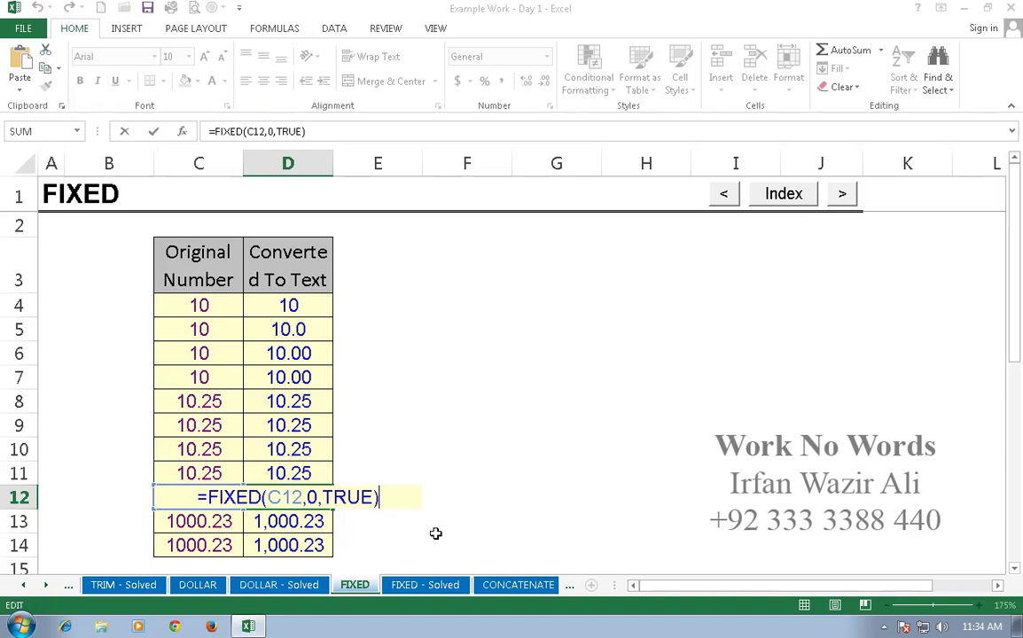
pyautogui.press('BackSpace')
pyautogui.press('BackSpace')
pyautogui.press('BackSpace')
pyautogui.press('BackSpace')
pyautogui.press('BackSpace')
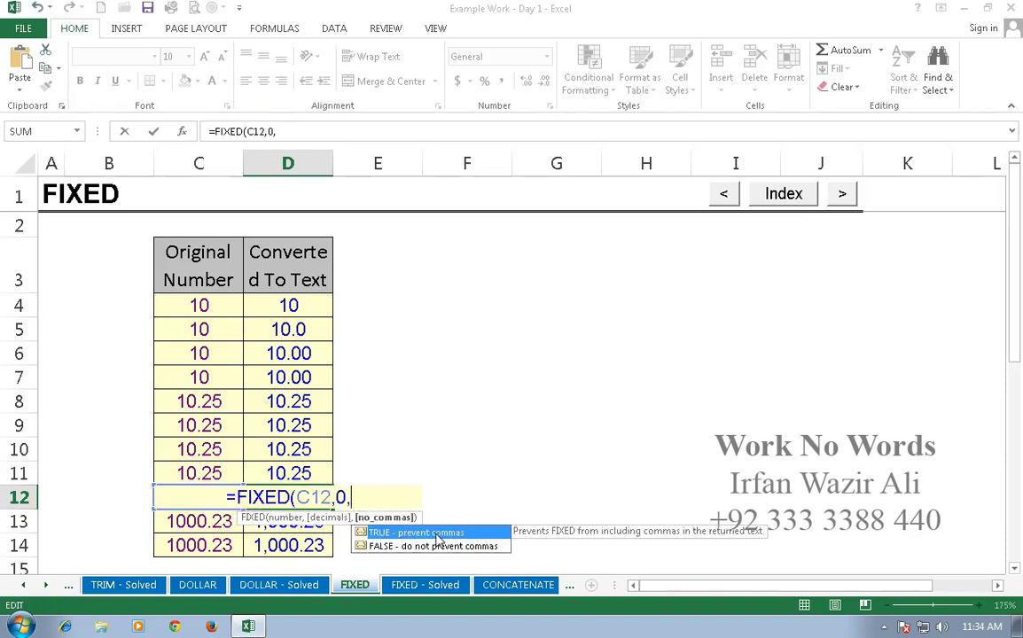
pyautogui.press('Down')
pyautogui.press('Tab')
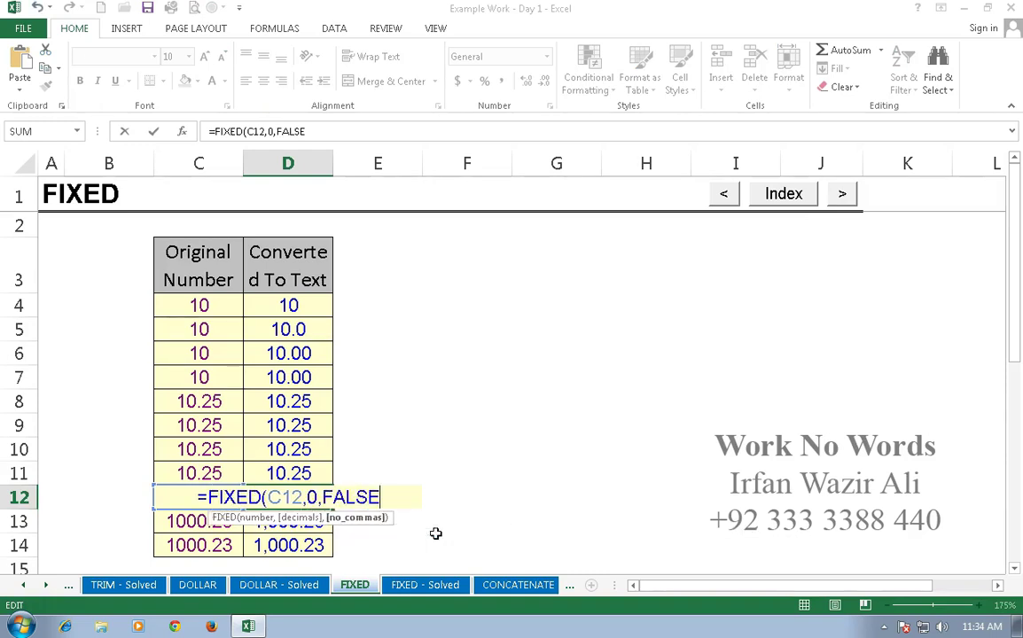
pyautogui.press('Return')
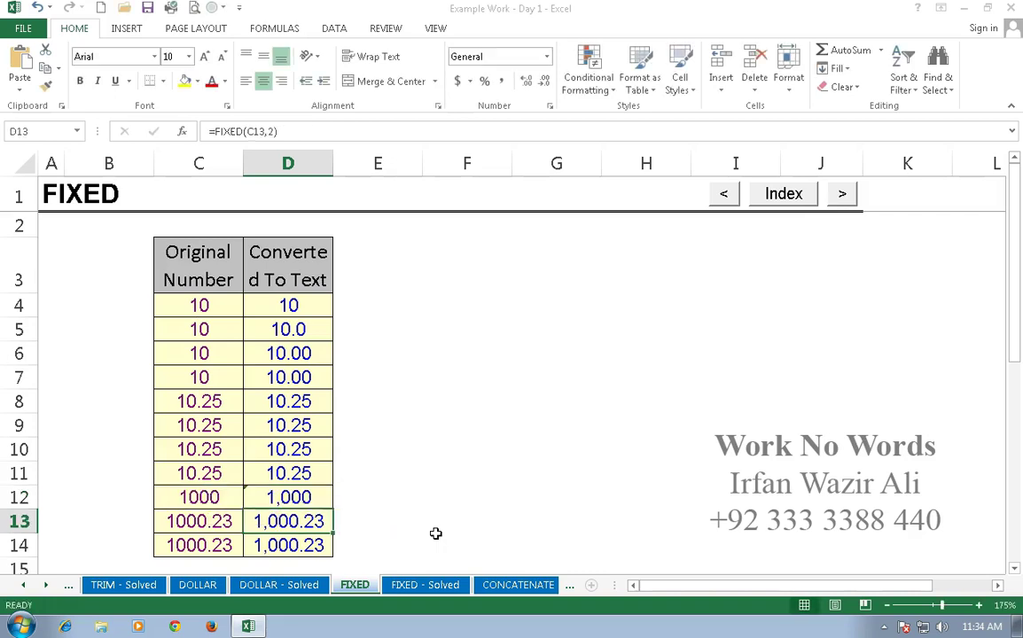